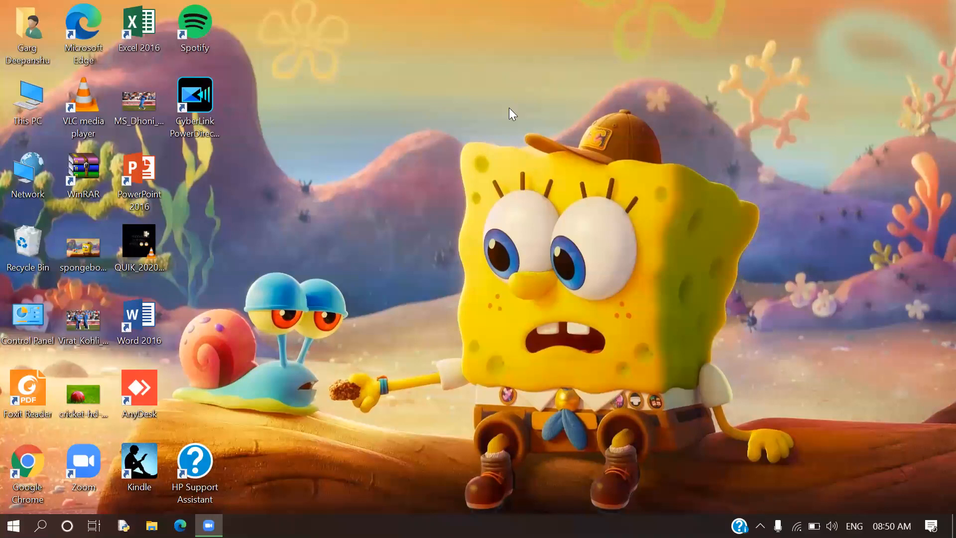
Step: Open This PC and look at the C:, D:, E: and F: drives one after another
{"action": "left_click", "coordinate": [25, 111]}
{"action": "double_click", "coordinate": [25, 112]}
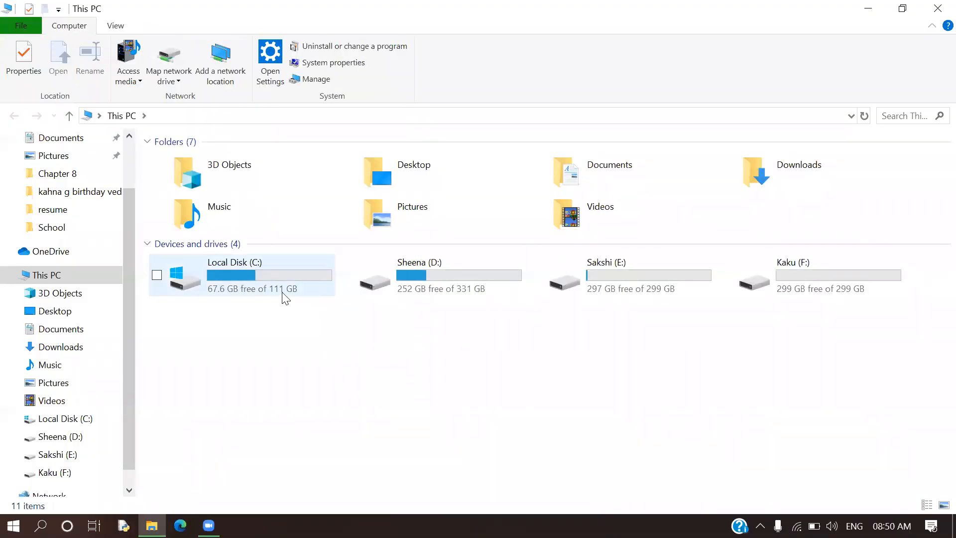
{"action": "left_click_drag", "start_coordinate": [297, 306], "coordinate": [308, 285]}
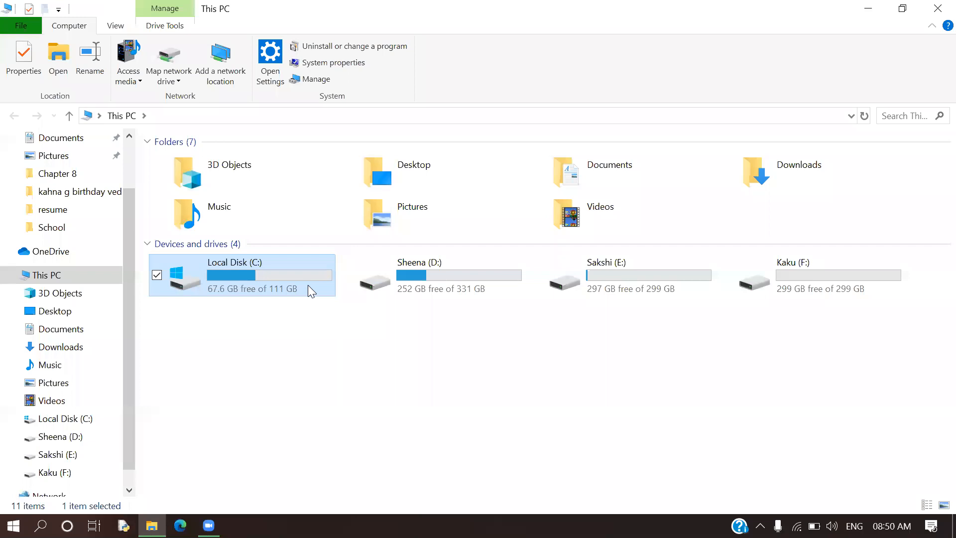
{"action": "left_click", "coordinate": [420, 278]}
{"action": "left_click", "coordinate": [660, 262]}
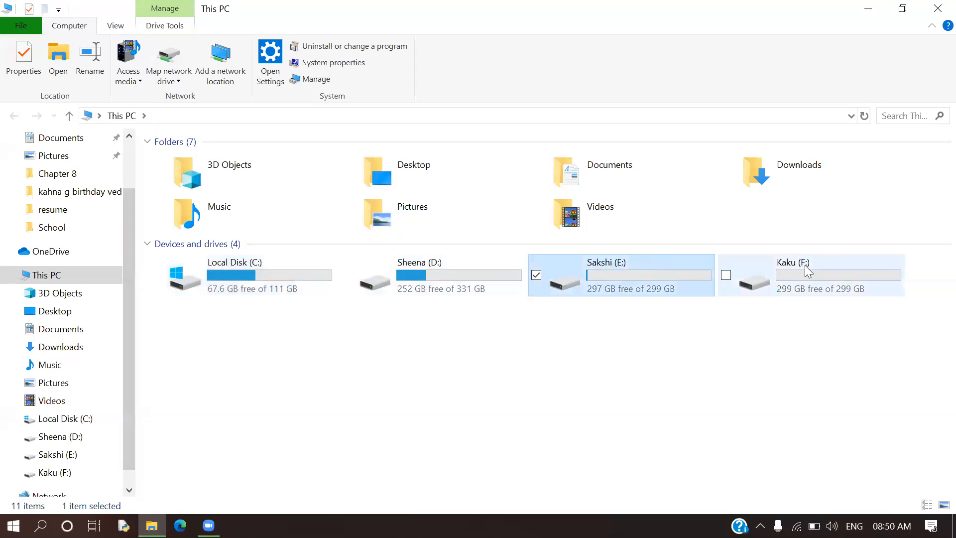
{"action": "left_click", "coordinate": [807, 270]}
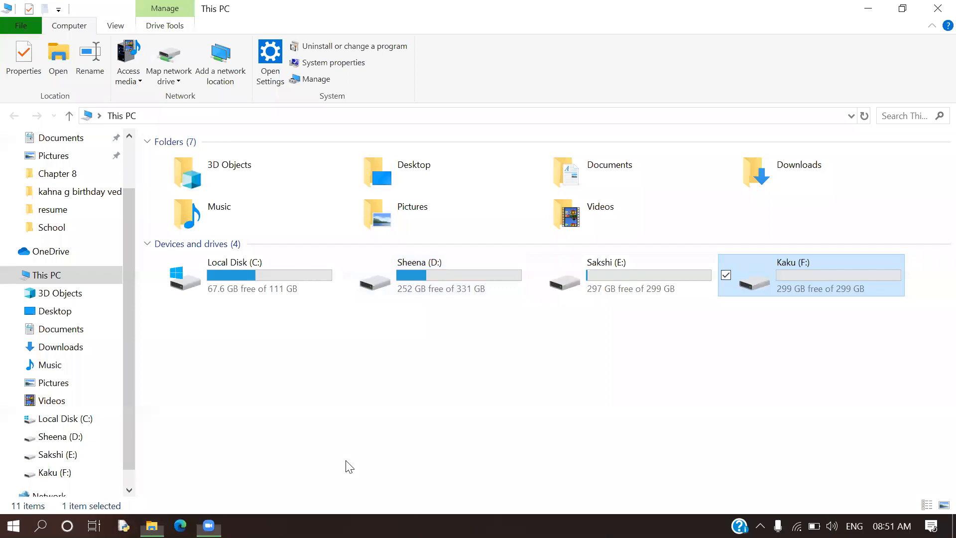
Step: Draw a freehand loop around the D:, E: and F: drives and number the four drives 1 to 4
{"action": "mouse_move", "coordinate": [453, 312]}
{"action": "left_mouse_down"}
{"action": "mouse_move", "coordinate": [829, 191]}
{"action": "mouse_move", "coordinate": [351, 231]}
{"action": "mouse_move", "coordinate": [354, 282]}
{"action": "left_mouse_up"}
{"action": "left_click_drag", "start_coordinate": [381, 328], "coordinate": [511, 356]}
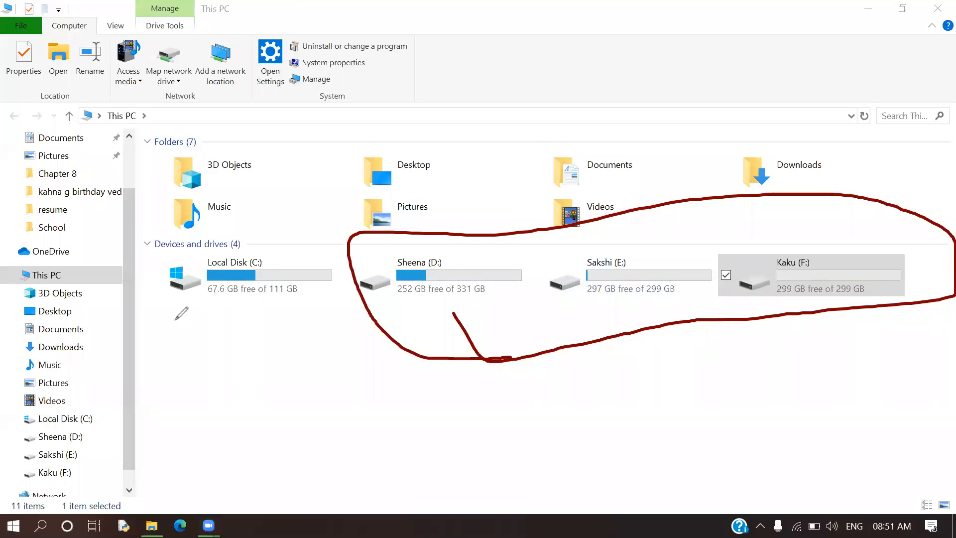
{"action": "left_click_drag", "start_coordinate": [185, 313], "coordinate": [184, 334]}
{"action": "left_click_drag", "start_coordinate": [415, 305], "coordinate": [436, 323]}
{"action": "mouse_move", "coordinate": [623, 311]}
{"action": "left_mouse_down"}
{"action": "mouse_move", "coordinate": [642, 305]}
{"action": "mouse_move", "coordinate": [658, 329]}
{"action": "mouse_move", "coordinate": [647, 341]}
{"action": "left_mouse_up"}
{"action": "mouse_move", "coordinate": [757, 306]}
{"action": "left_mouse_down"}
{"action": "mouse_move", "coordinate": [758, 327]}
{"action": "mouse_move", "coordinate": [778, 348]}
{"action": "left_mouse_up"}
Step: Underline the drive letters C, D, E and F, and write "5" and "G" by hand below the first drive
{"action": "left_click", "coordinate": [251, 266]}
{"action": "left_click_drag", "start_coordinate": [250, 266], "coordinate": [278, 263]}
{"action": "left_click_drag", "start_coordinate": [421, 272], "coordinate": [454, 265]}
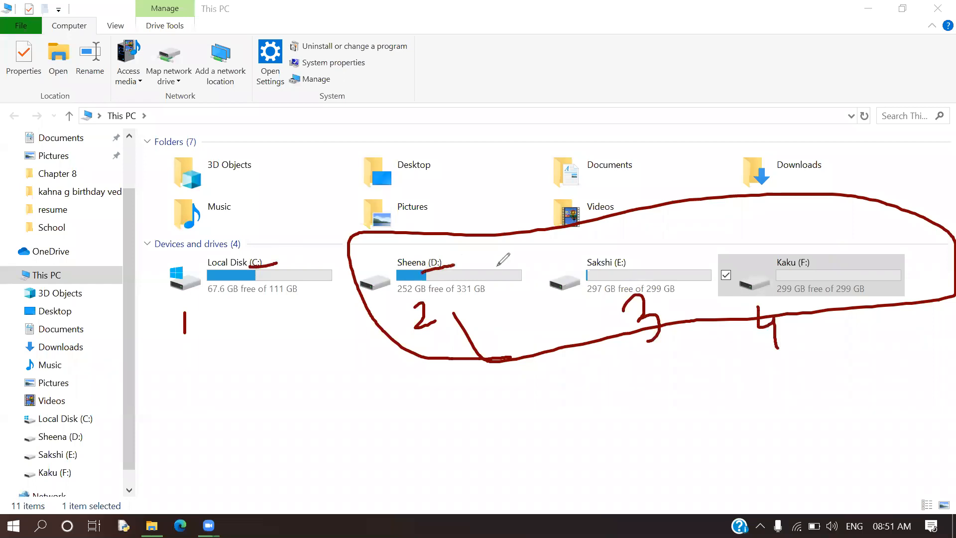
{"action": "left_click_drag", "start_coordinate": [617, 274], "coordinate": [636, 268]}
{"action": "left_click_drag", "start_coordinate": [801, 274], "coordinate": [822, 267]}
{"action": "mouse_move", "coordinate": [178, 385]}
{"action": "left_mouse_down"}
{"action": "mouse_move", "coordinate": [192, 383]}
{"action": "mouse_move", "coordinate": [175, 417]}
{"action": "left_mouse_up"}
{"action": "mouse_move", "coordinate": [242, 362]}
{"action": "left_mouse_down"}
{"action": "mouse_move", "coordinate": [227, 373]}
{"action": "mouse_move", "coordinate": [253, 396]}
{"action": "mouse_move", "coordinate": [266, 394]}
{"action": "mouse_move", "coordinate": [268, 406]}
{"action": "left_mouse_up"}
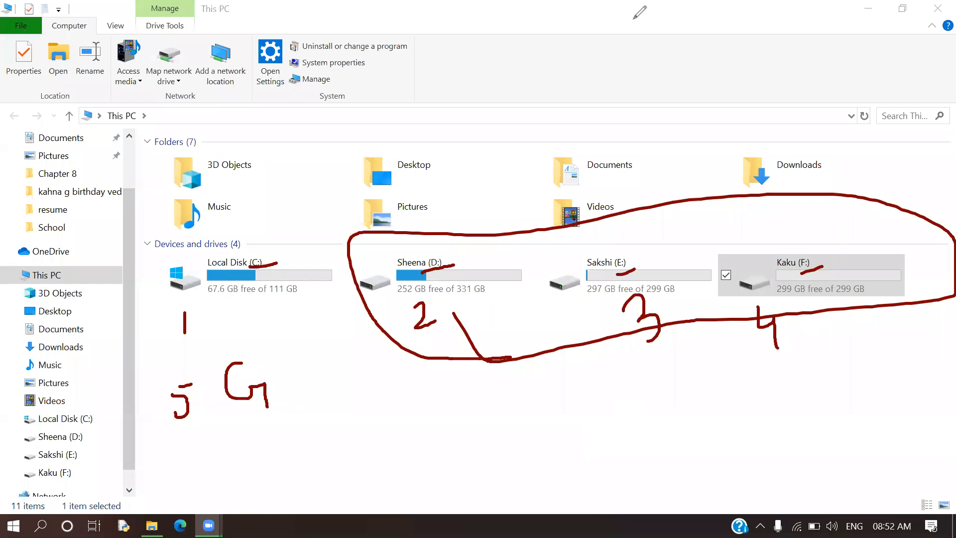
Step: Clear the handwritten annotations and close the This PC window to return to the desktop
{"action": "left_click", "coordinate": [644, 63]}
{"action": "left_click", "coordinate": [902, 8]}
{"action": "left_click", "coordinate": [680, 69]}
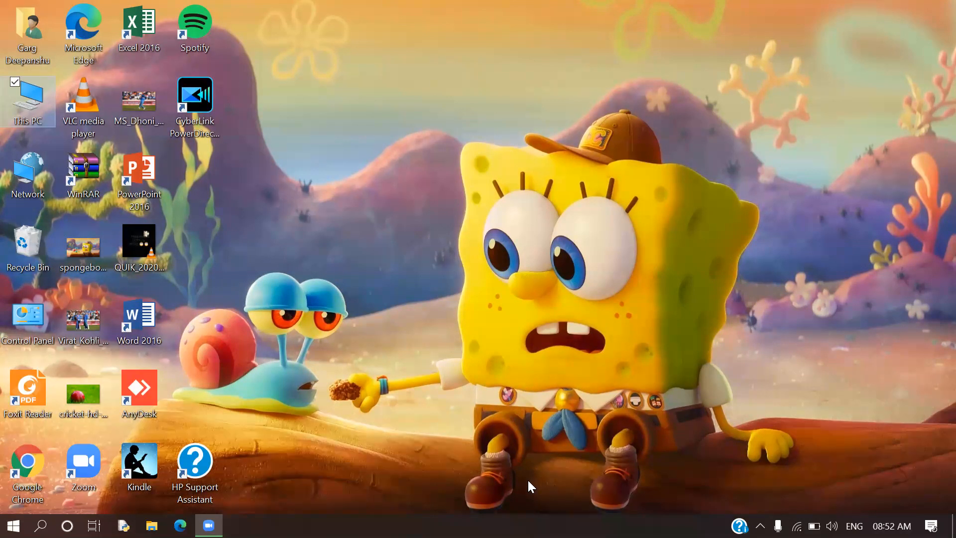
Step: Add the text annotation "DISK MANAGEMENT" over the desktop
{"action": "left_click", "coordinate": [300, 197]}
{"action": "type", "text": "DISK MA"}
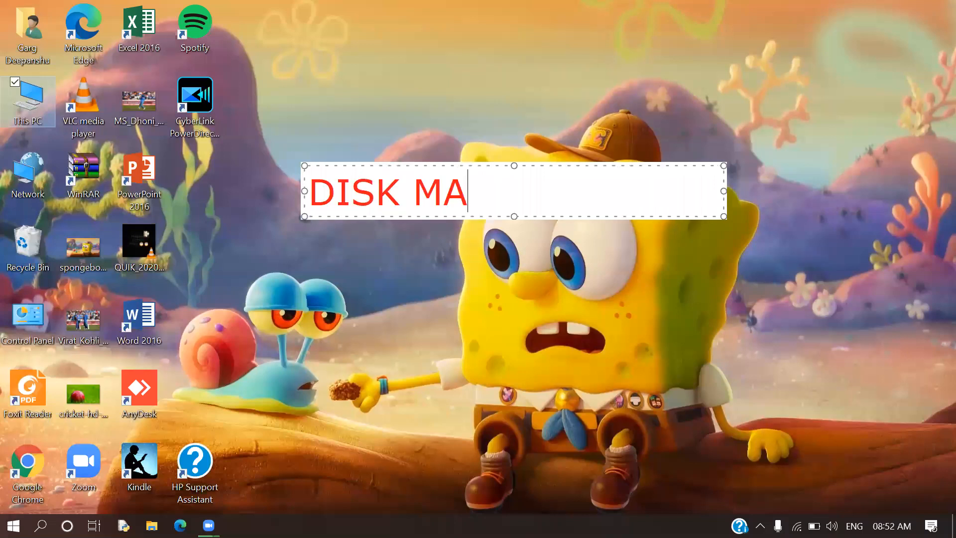
{"action": "type", "text": "NAGEMENT"}
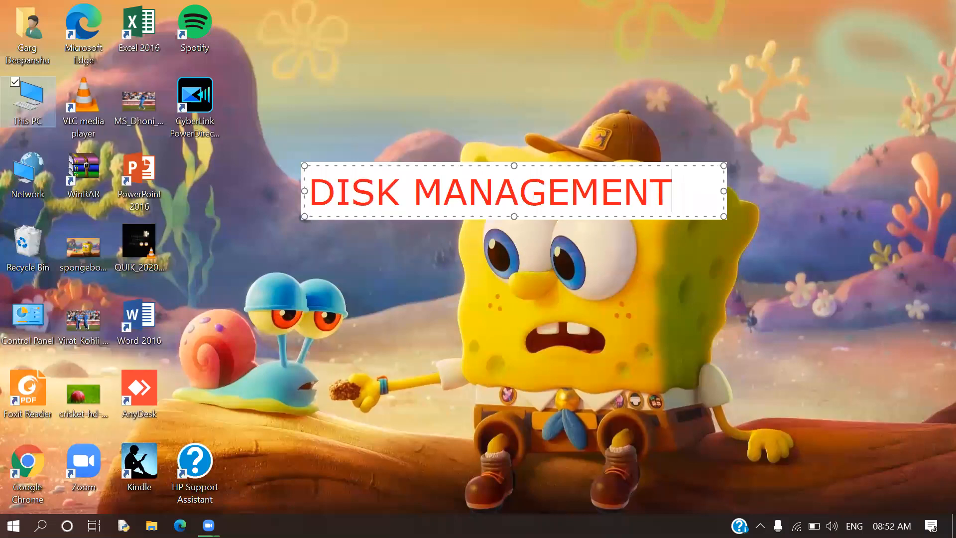
{"action": "left_click", "coordinate": [444, 331]}
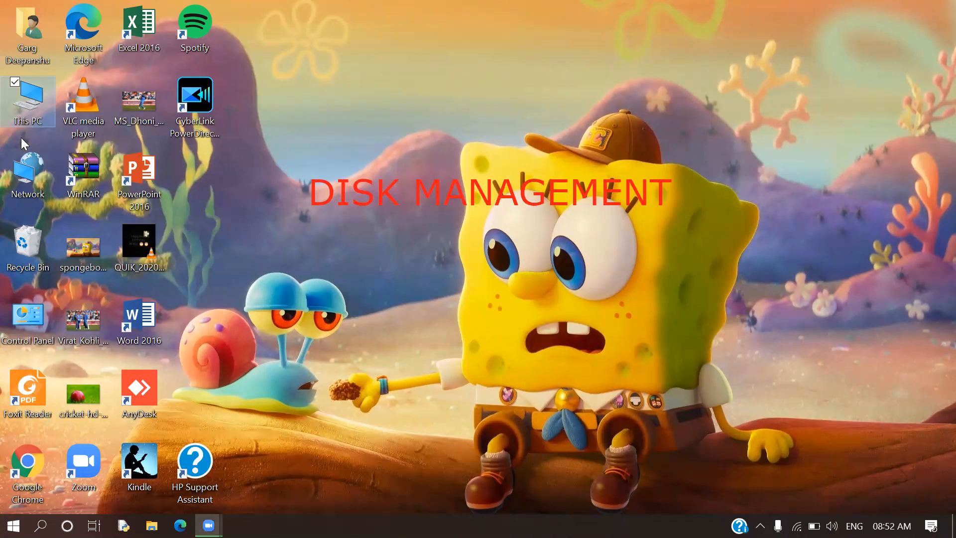
Step: Open Computer Management for This PC and show Disk Management under Storage
{"action": "right_click", "coordinate": [20, 101]}
{"action": "left_click", "coordinate": [457, 125]}
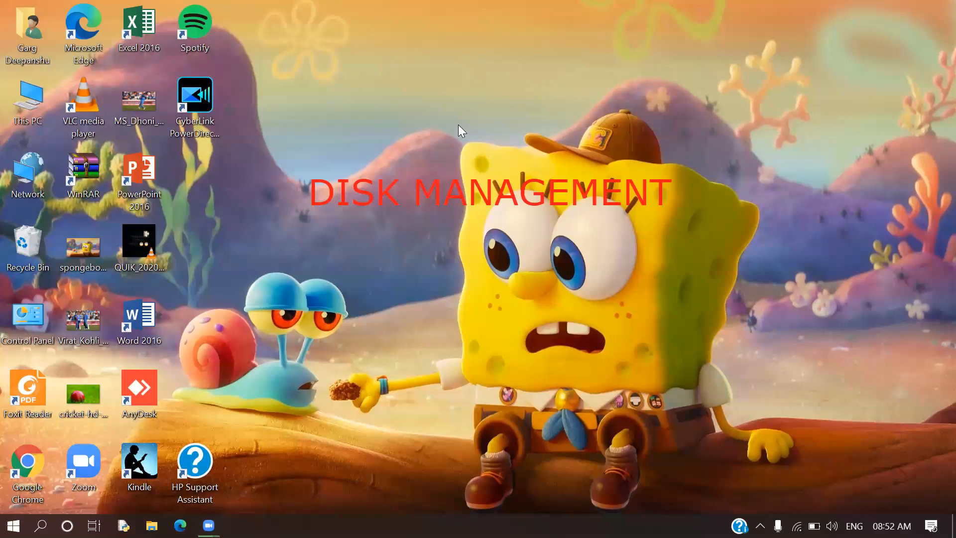
{"action": "right_click", "coordinate": [28, 105]}
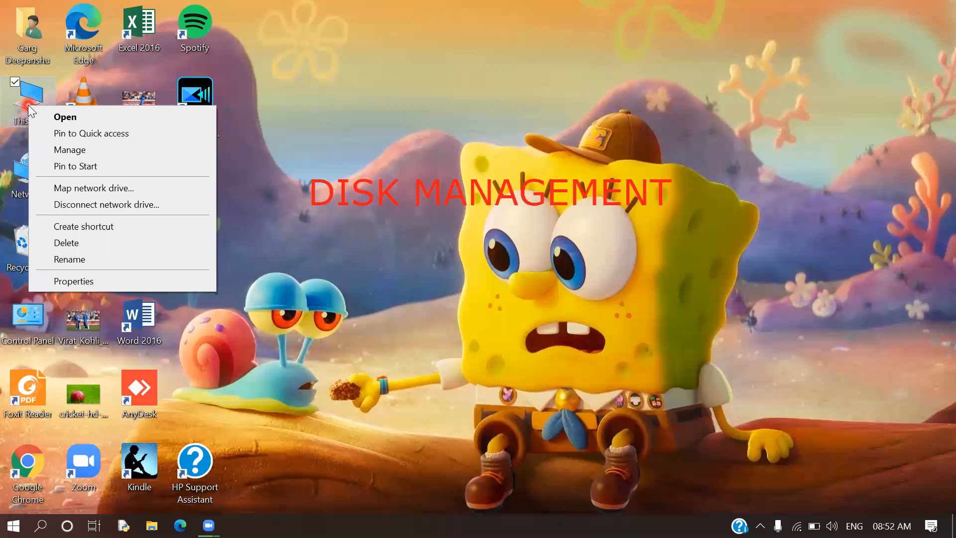
{"action": "left_click", "coordinate": [96, 151]}
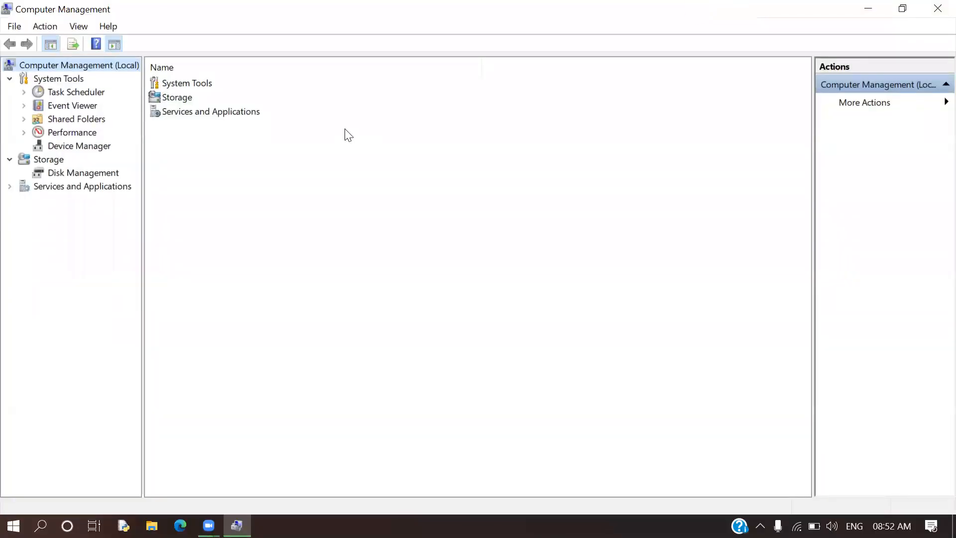
{"action": "left_click", "coordinate": [61, 172]}
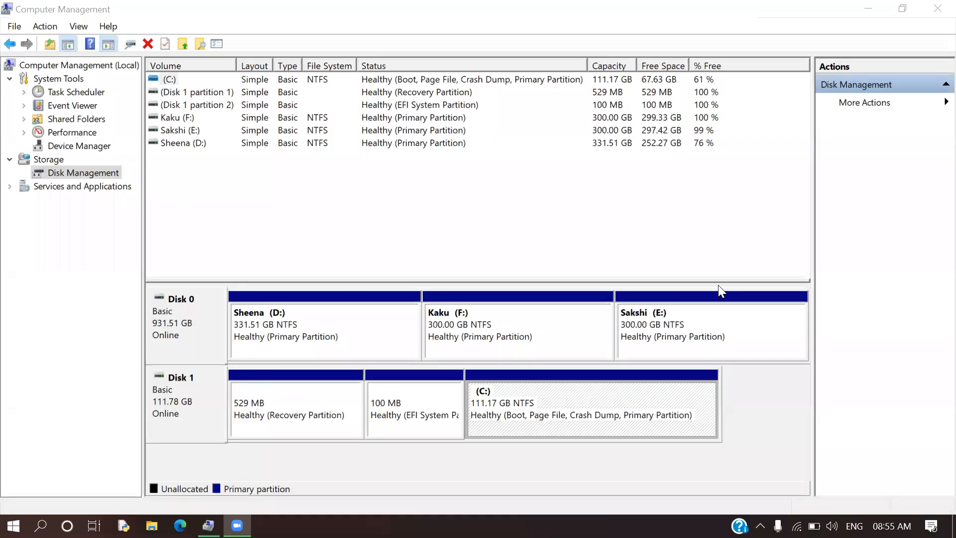
Step: Select the E: volume on Disk 0 and start Shrink Volume for it
{"action": "left_click", "coordinate": [718, 285]}
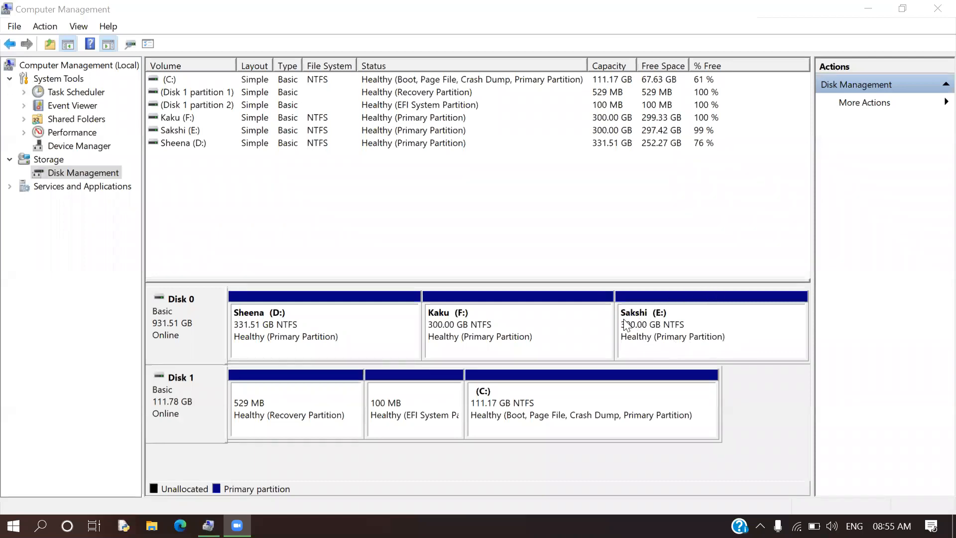
{"action": "left_click", "coordinate": [700, 327]}
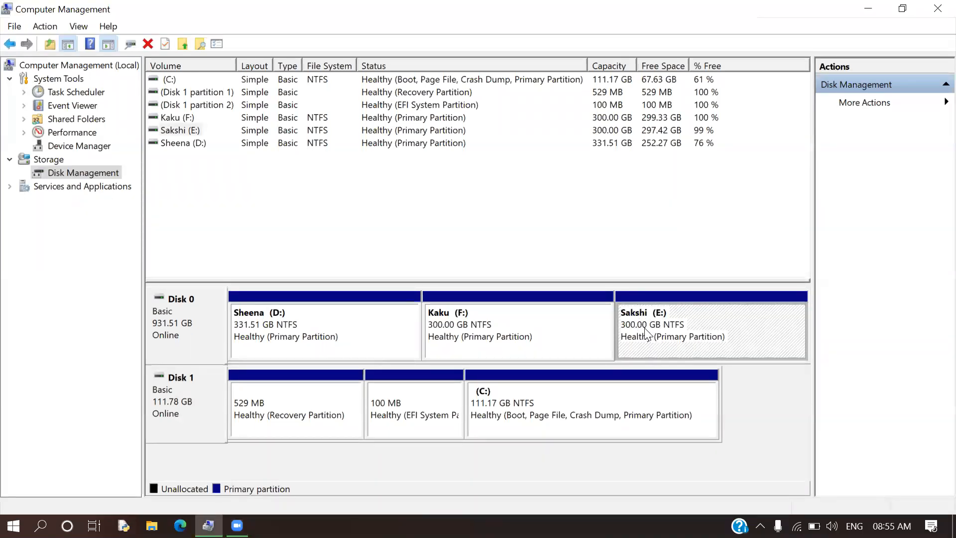
{"action": "right_click", "coordinate": [684, 352]}
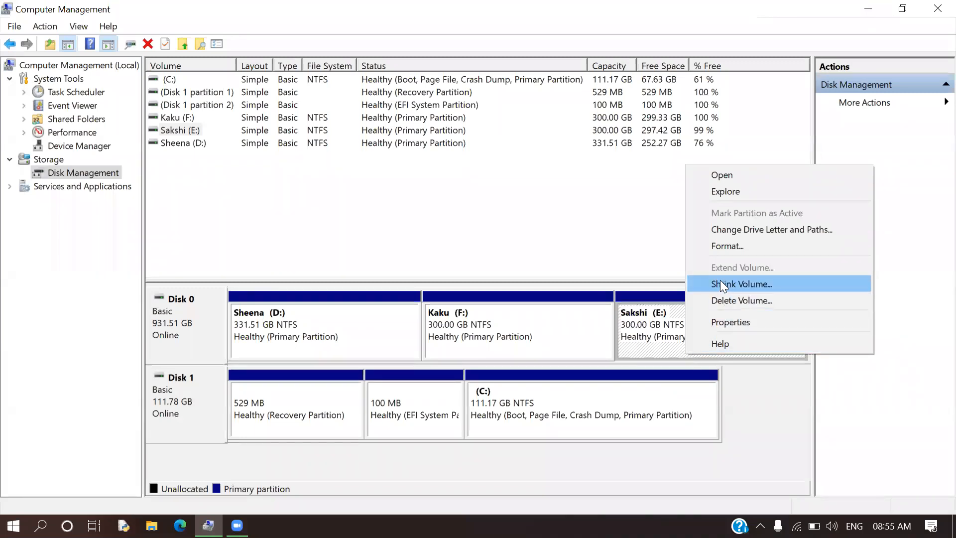
{"action": "left_click", "coordinate": [742, 283]}
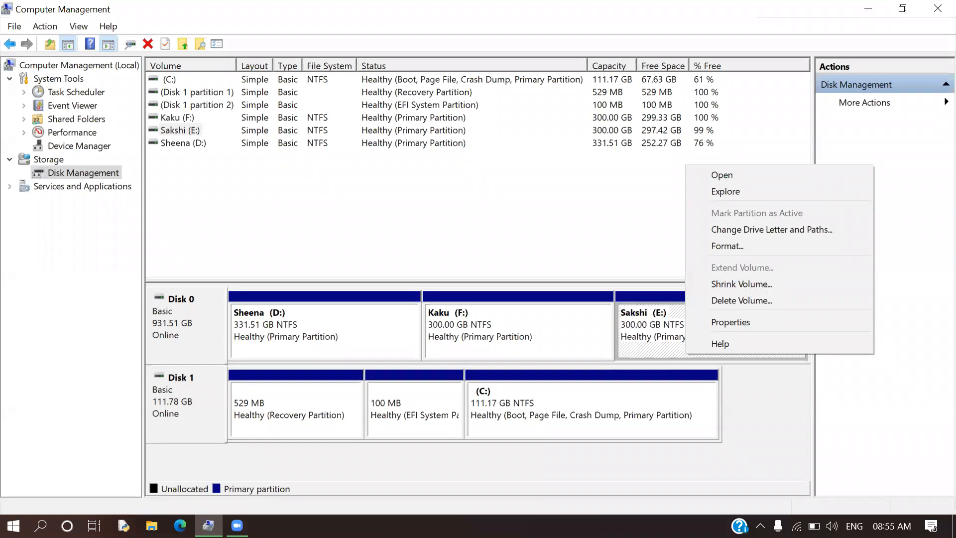
{"action": "right_click", "coordinate": [650, 351]}
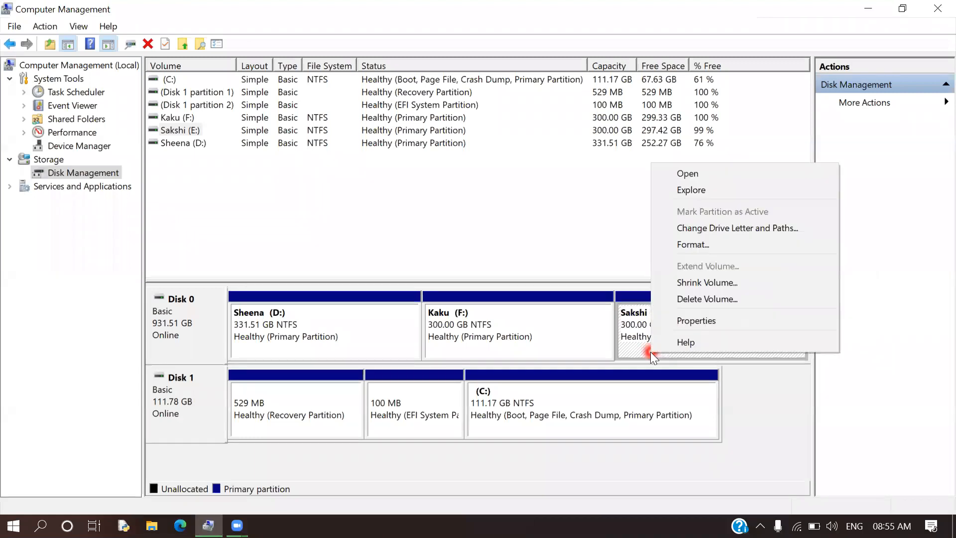
{"action": "left_click", "coordinate": [697, 283]}
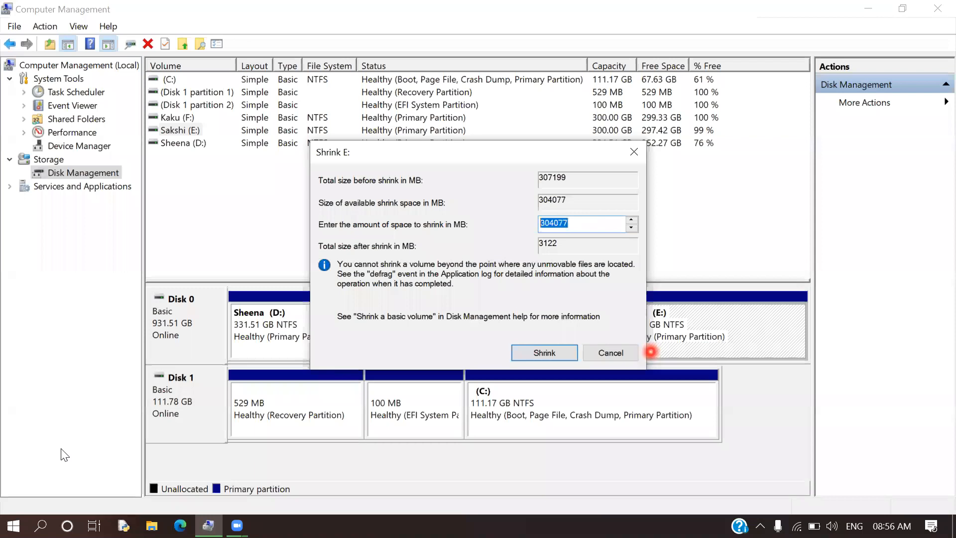
Step: Switch to Calculator in a restored window, set it to Standard mode and move the window up
{"action": "left_click", "coordinate": [41, 525]}
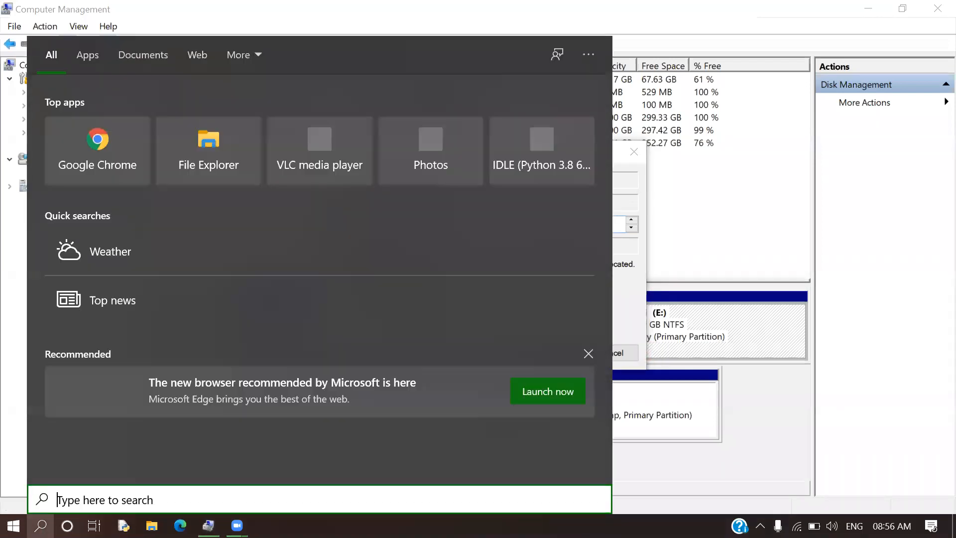
{"action": "type", "text": "CAL"}
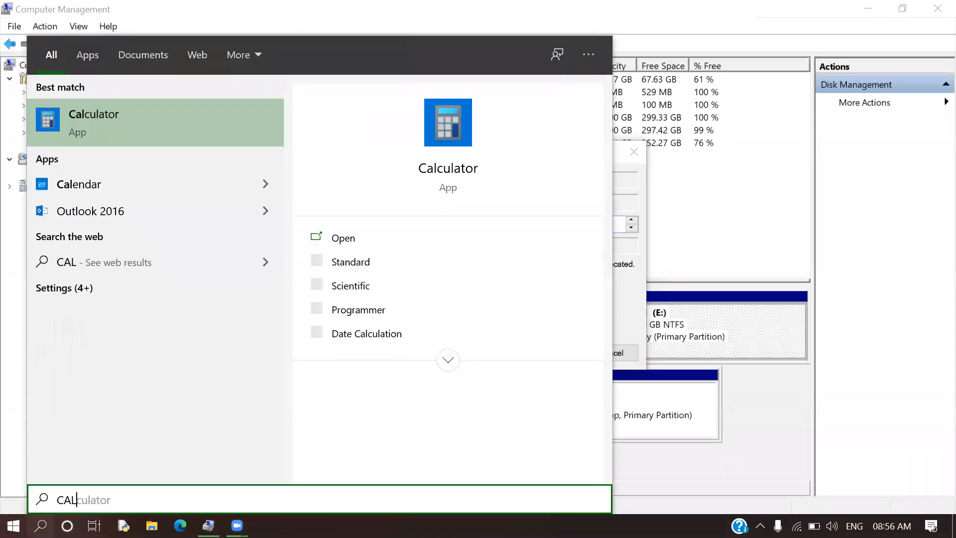
{"action": "left_click", "coordinate": [138, 145]}
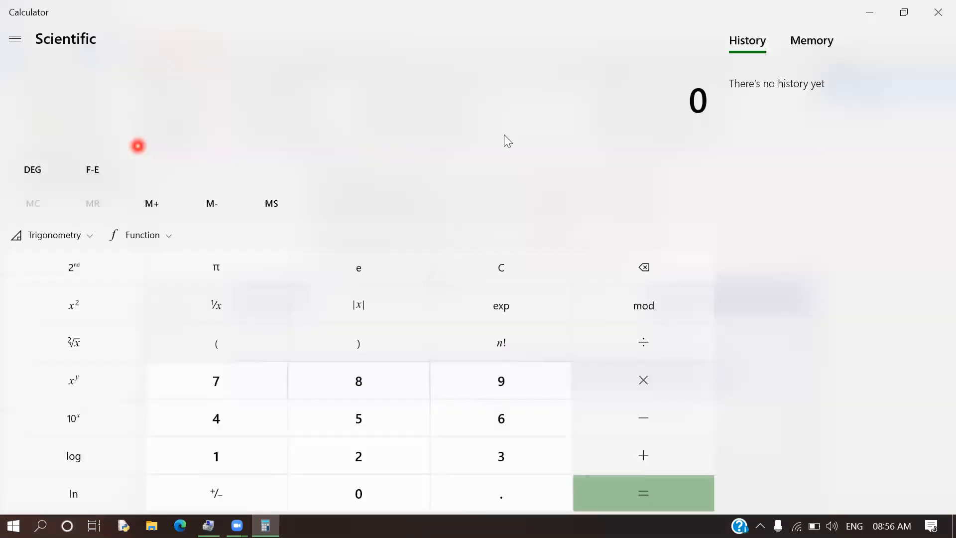
{"action": "left_click", "coordinate": [904, 12]}
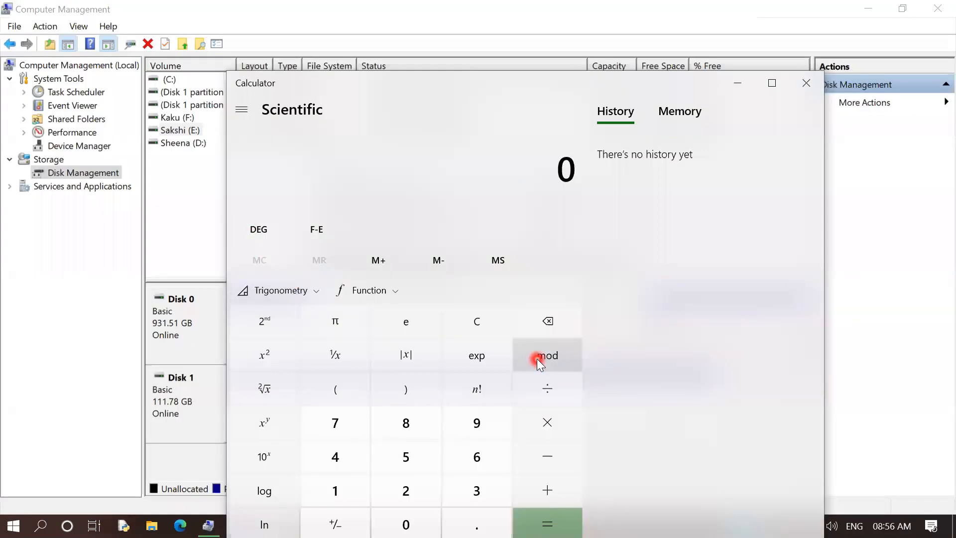
{"action": "left_click", "coordinate": [243, 109]}
{"action": "left_click", "coordinate": [267, 176]}
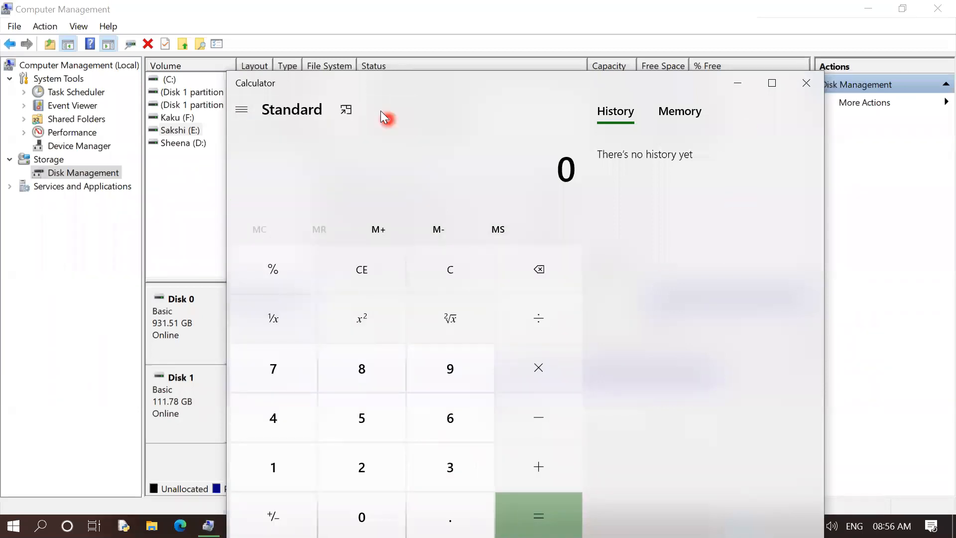
{"action": "mouse_move", "coordinate": [522, 94]}
{"action": "left_mouse_down"}
{"action": "mouse_move", "coordinate": [488, 98]}
{"action": "mouse_move", "coordinate": [399, 25]}
{"action": "left_mouse_up"}
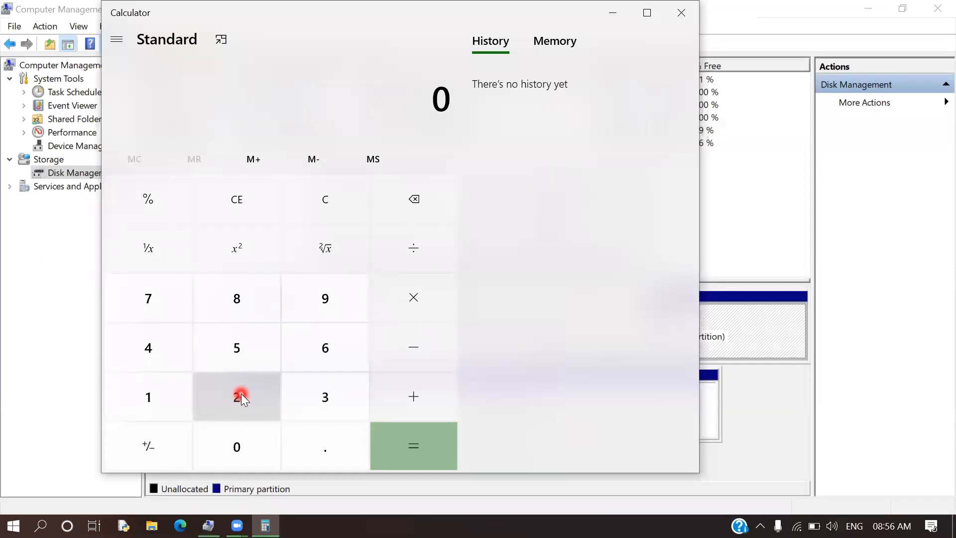
Step: Enter the calculation 200 × 1024 in the calculator
{"action": "left_click", "coordinate": [247, 390]}
{"action": "key", "text": "0"}
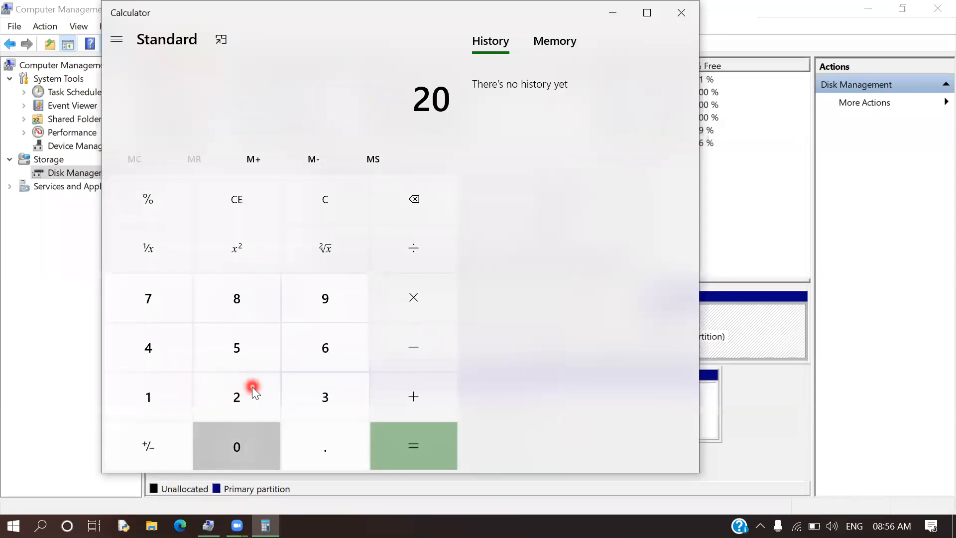
{"action": "type", "text": "0*1024"}
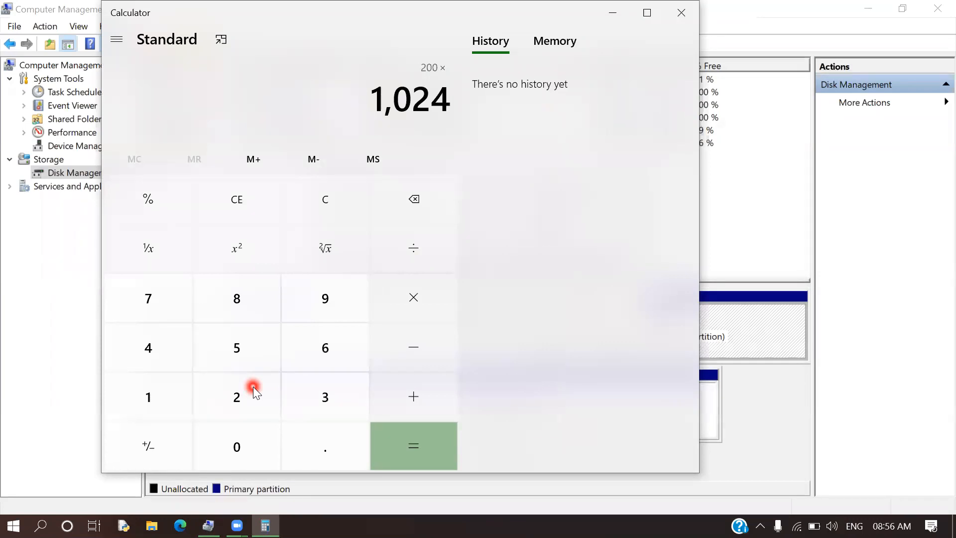
Step: Add the text annotation "1 GB=1024 MB" over the calculator and highlight the number 1024 in it
{"action": "left_click", "coordinate": [372, 3]}
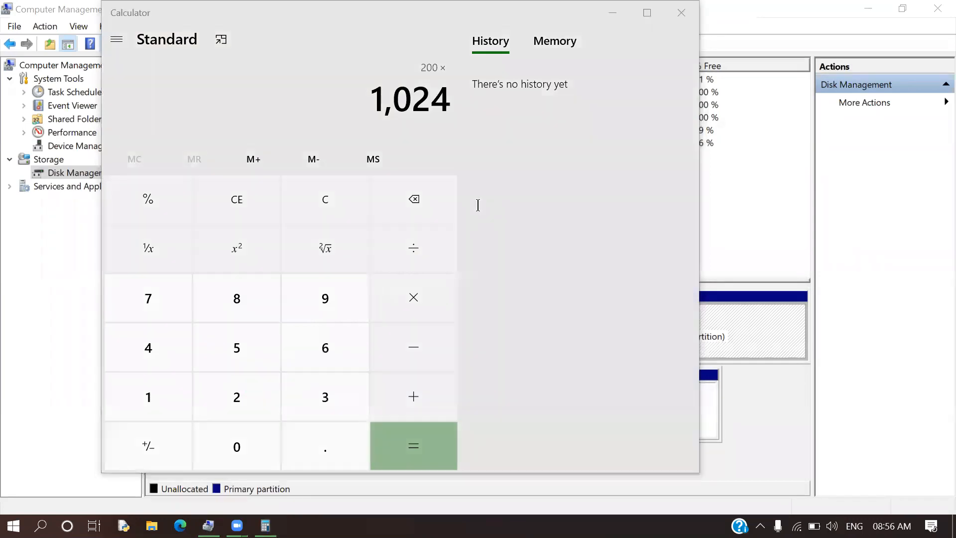
{"action": "left_click", "coordinate": [478, 206]}
{"action": "type", "text": "I G"}
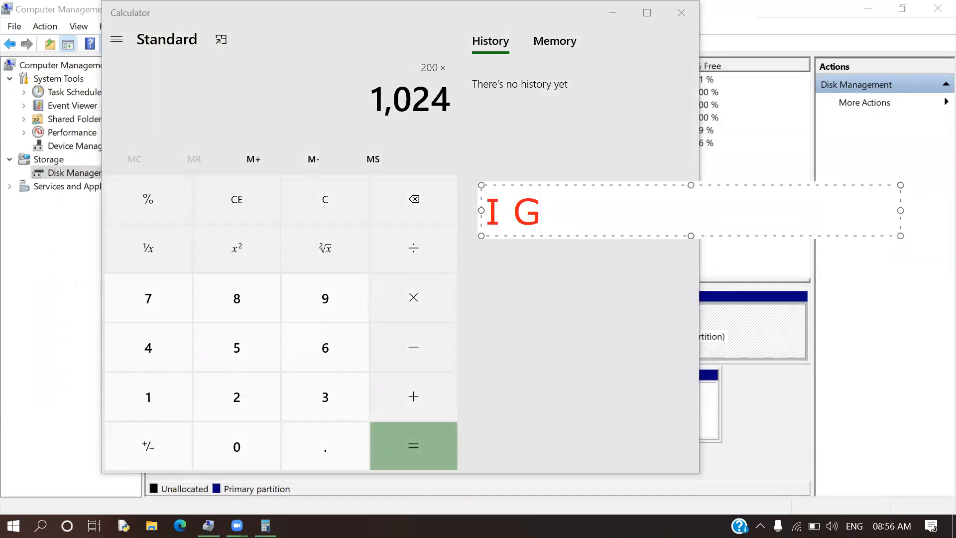
{"action": "type", "text": "B"}
{"action": "key", "text": "BackSpace"}
{"action": "key", "text": "BackSpace"}
{"action": "key", "text": "BackSpace"}
{"action": "key", "text": "BackSpace"}
{"action": "type", "text": "1 "}
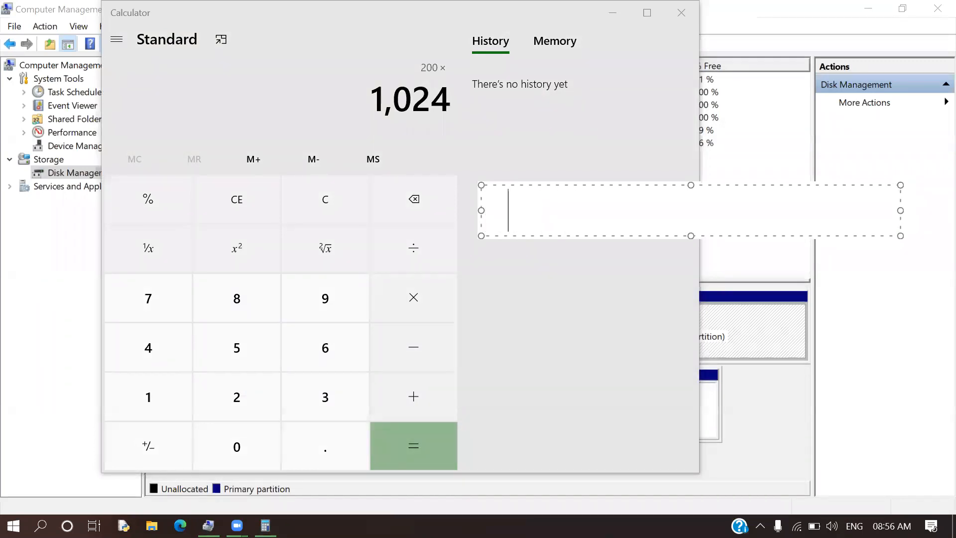
{"action": "type", "text": "GB=102"}
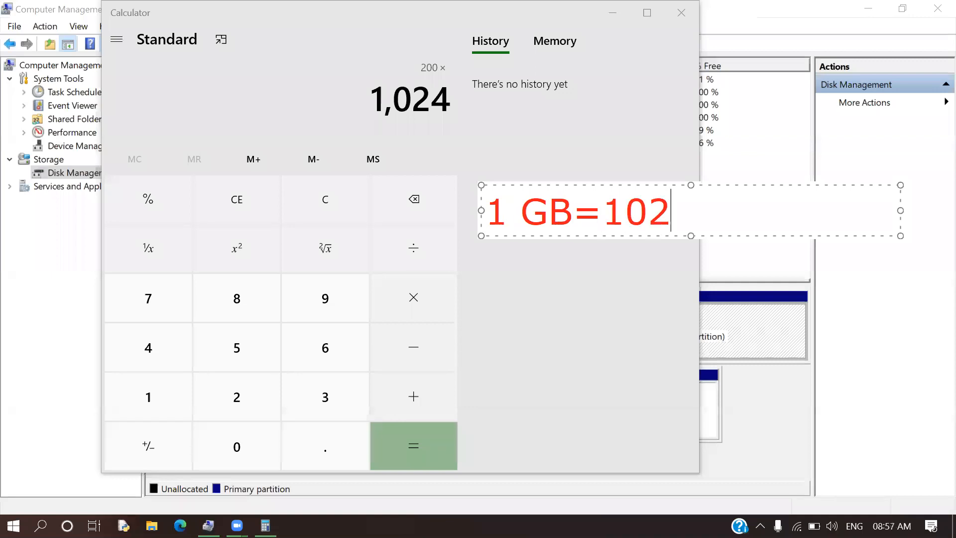
{"action": "type", "text": "4 MBS"}
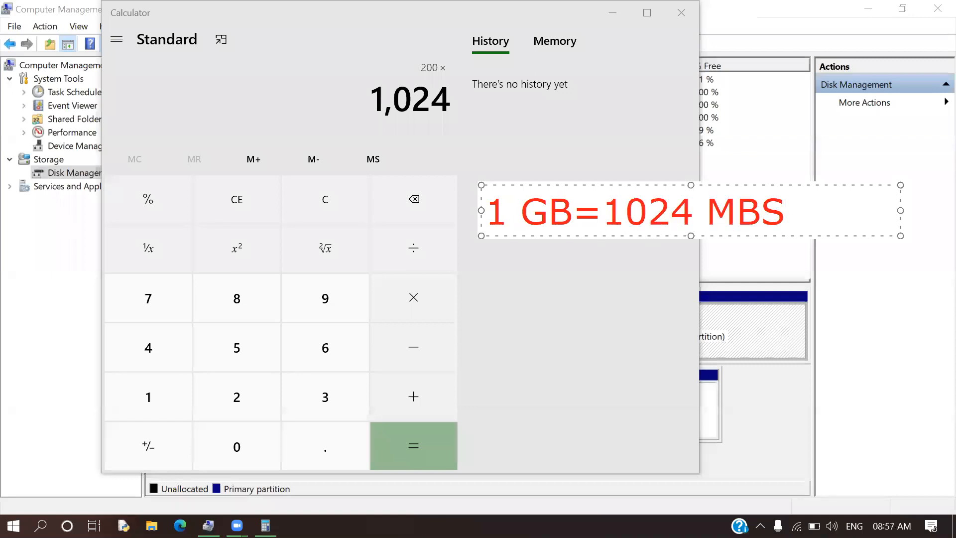
{"action": "key", "text": "BackSpace"}
{"action": "left_click_drag", "start_coordinate": [699, 206], "coordinate": [597, 222]}
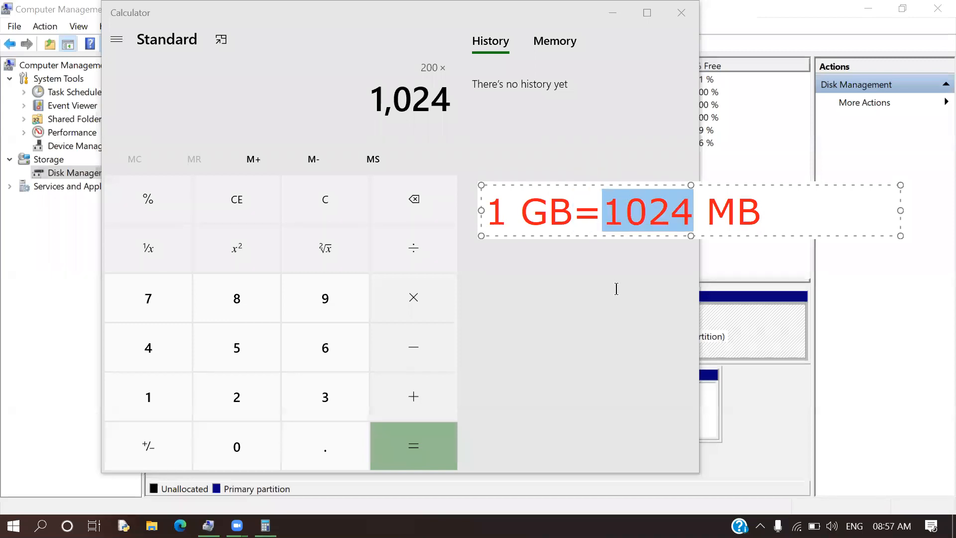
Step: Calculate the result of 200 × 1024 and minimize the calculator
{"action": "left_click", "coordinate": [417, 453]}
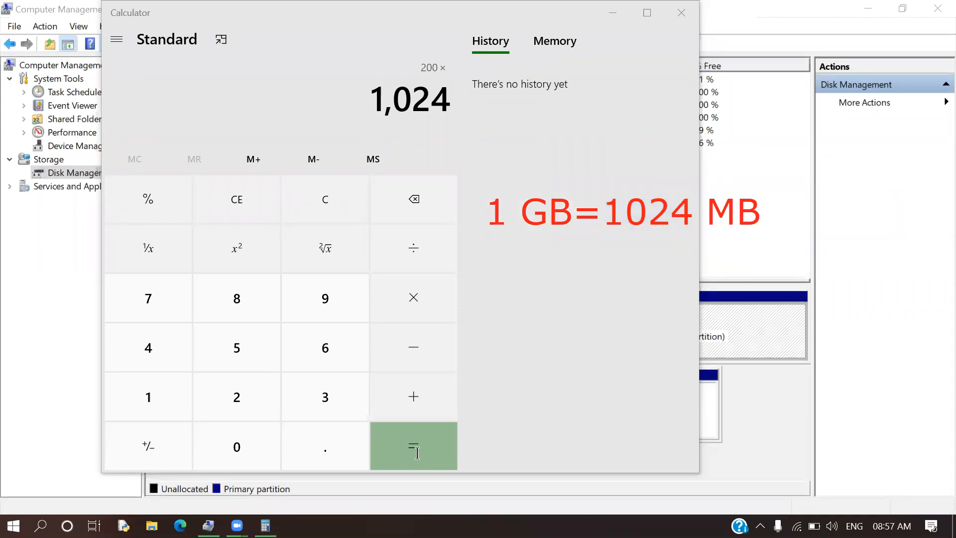
{"action": "left_click", "coordinate": [424, 439]}
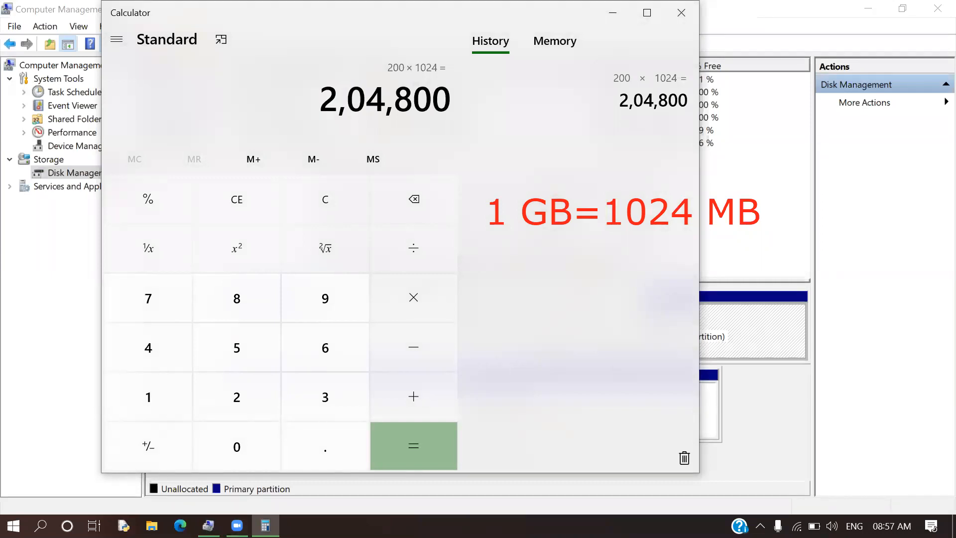
{"action": "left_click", "coordinate": [347, 112]}
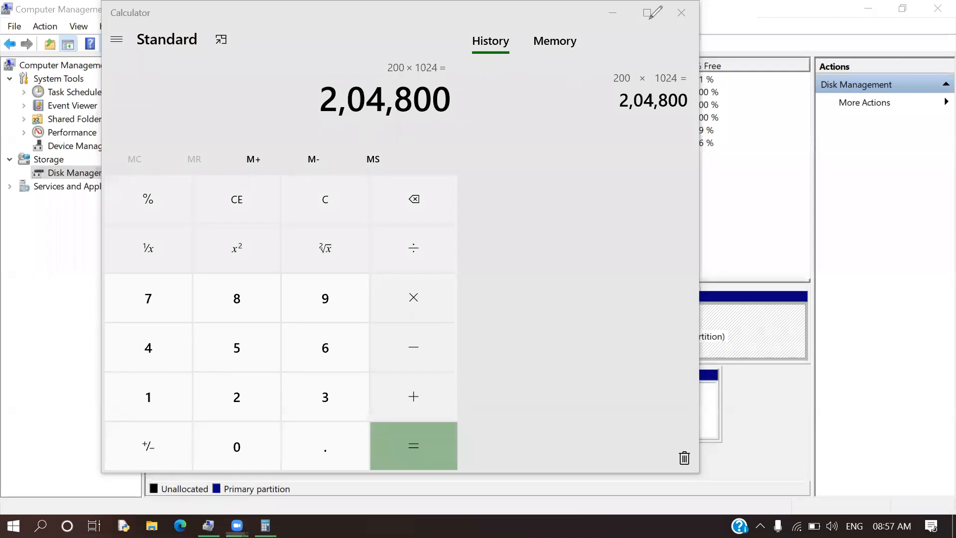
{"action": "left_click", "coordinate": [613, 13]}
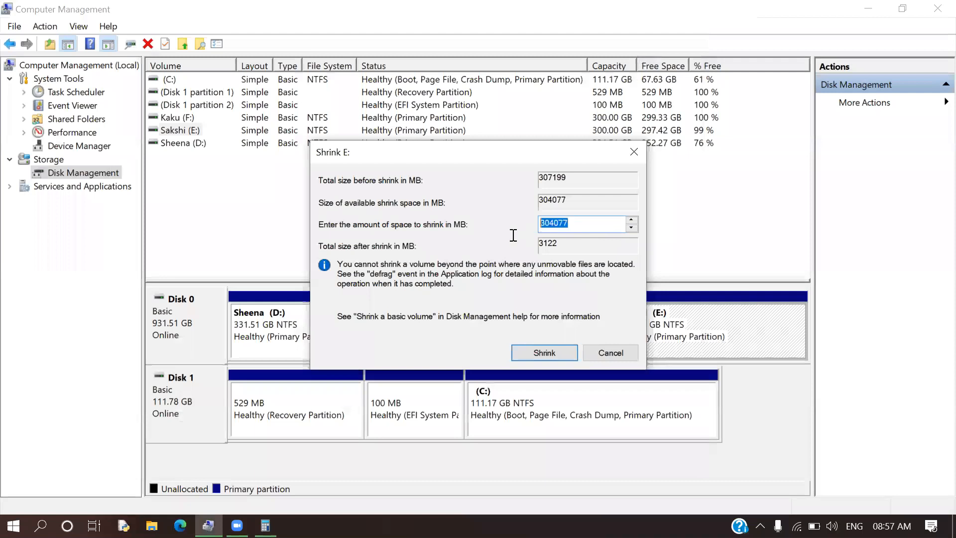
Step: Shrink the E: volume on Disk 0 by 204800 MB
{"action": "type", "text": "204800"}
{"action": "left_click_drag", "start_coordinate": [569, 223], "coordinate": [532, 227]}
{"action": "left_click", "coordinate": [542, 355]}
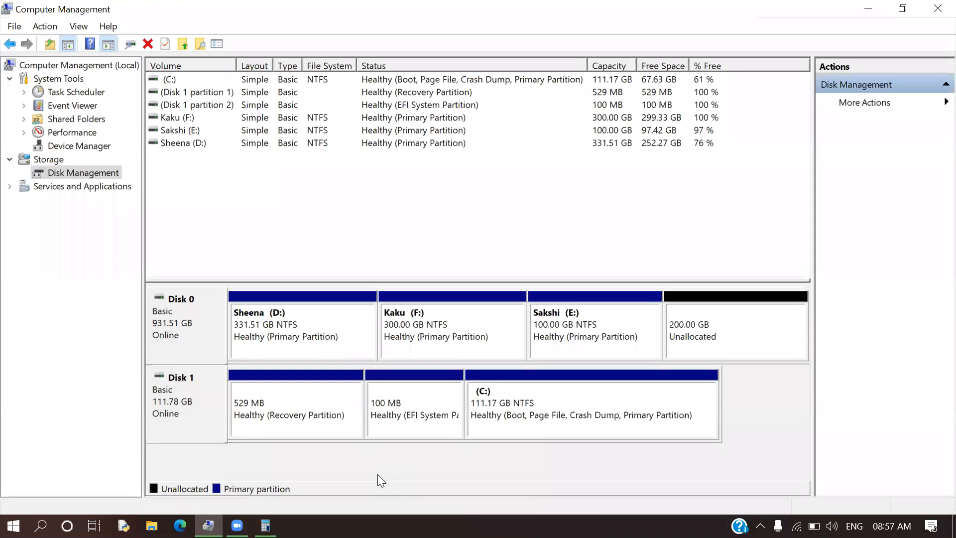
{"action": "right_click", "coordinate": [566, 331]}
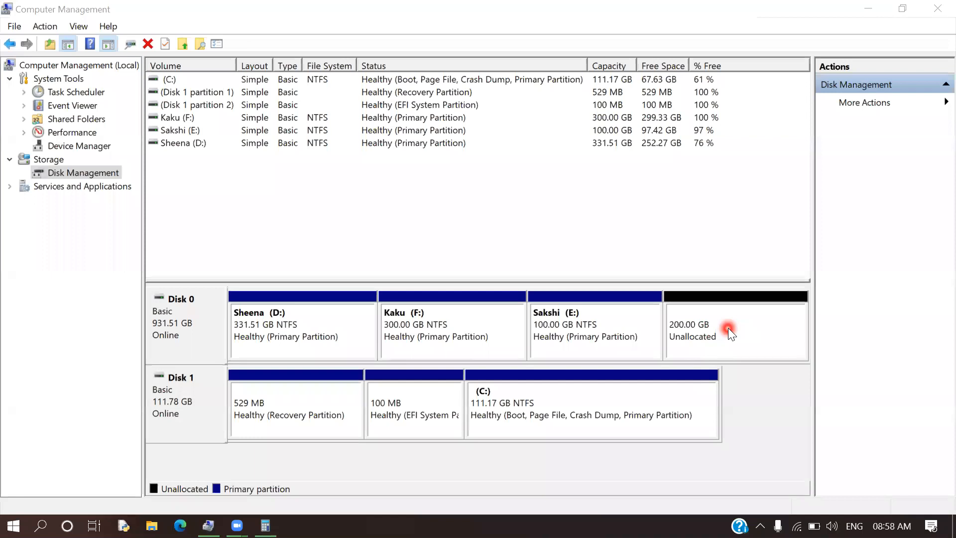
Step: Switch to File Explorer in a maximized window and show the drives under This PC
{"action": "left_click", "coordinate": [151, 525]}
{"action": "left_click", "coordinate": [636, 68]}
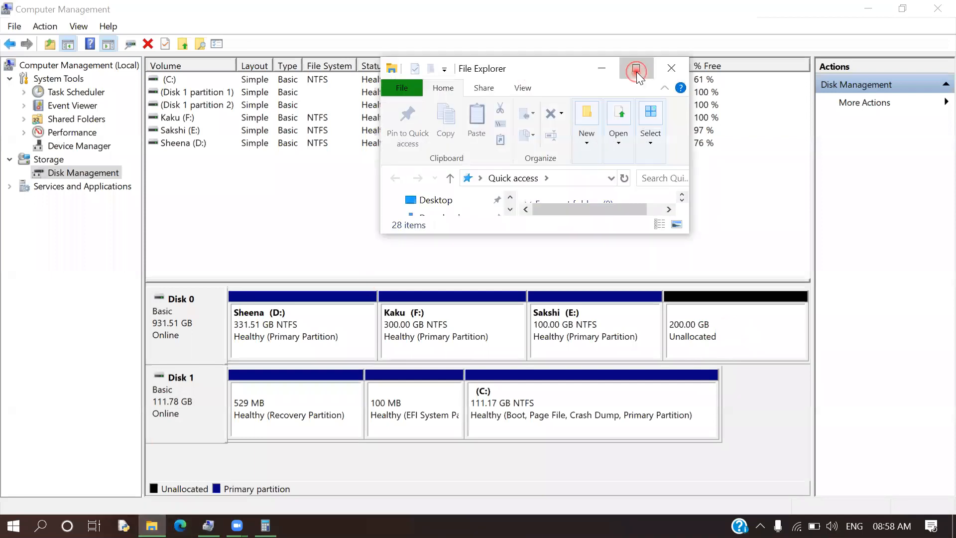
{"action": "left_click", "coordinate": [48, 329]}
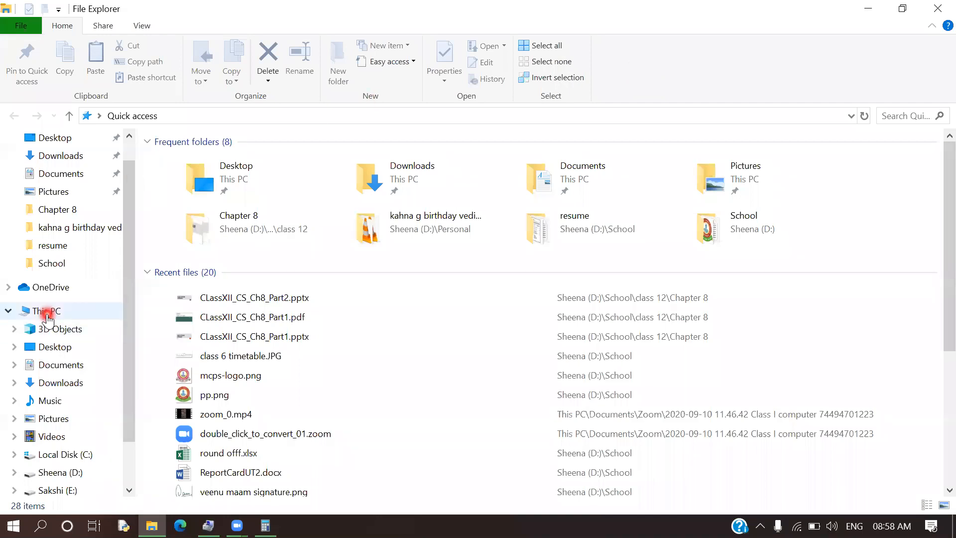
{"action": "left_click", "coordinate": [44, 311]}
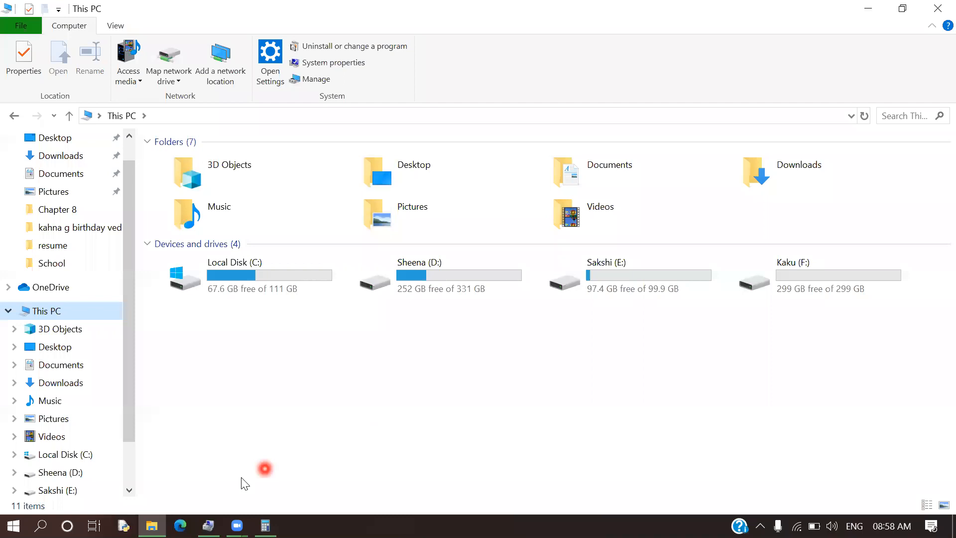
Step: Switch back to Computer Management and start a new simple volume on Disk 0's unallocated space, accepting the full 204800 MB
{"action": "left_click", "coordinate": [208, 525]}
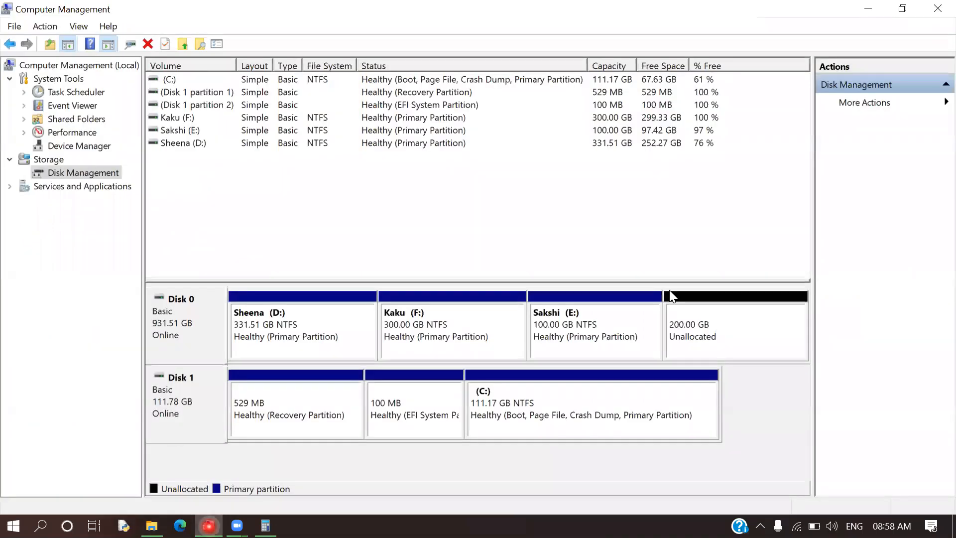
{"action": "left_click", "coordinate": [712, 336]}
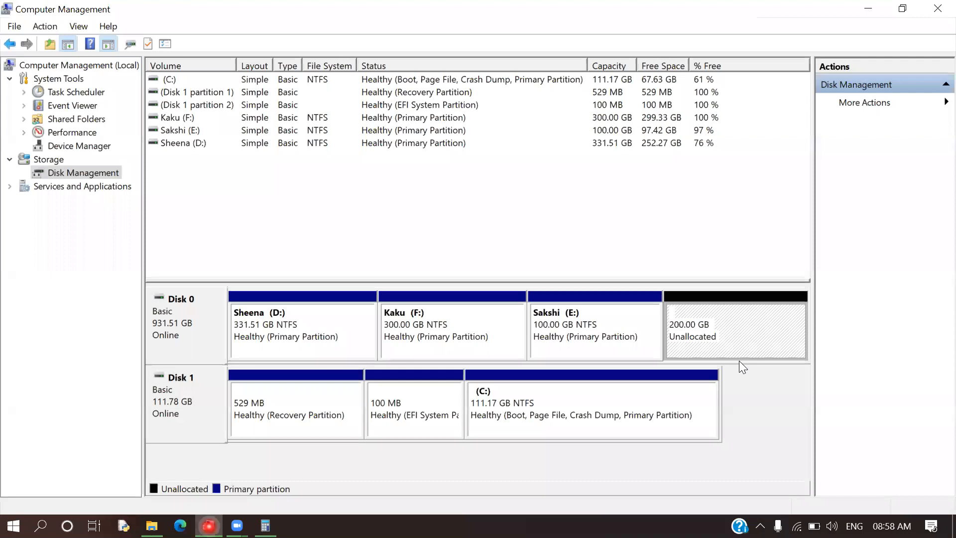
{"action": "right_click", "coordinate": [721, 345]}
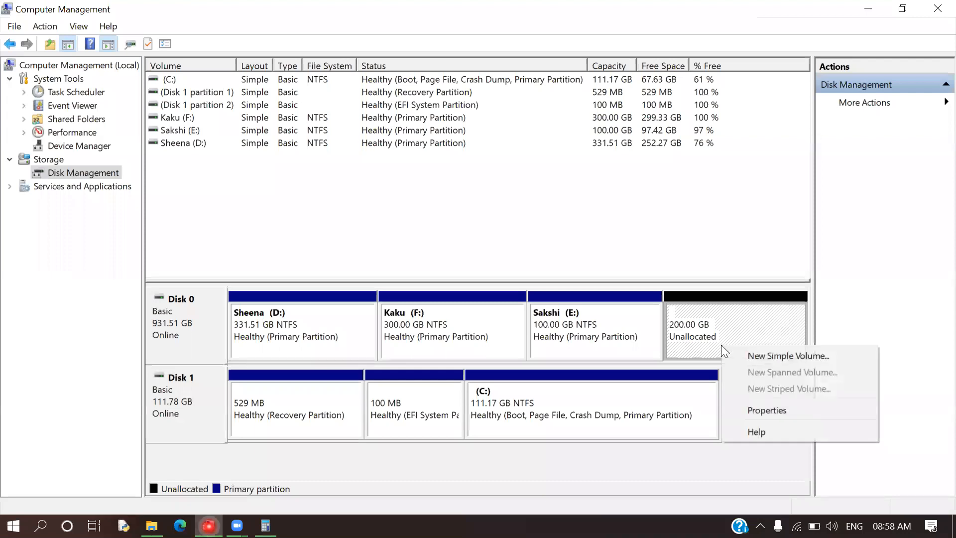
{"action": "left_click", "coordinate": [788, 353]}
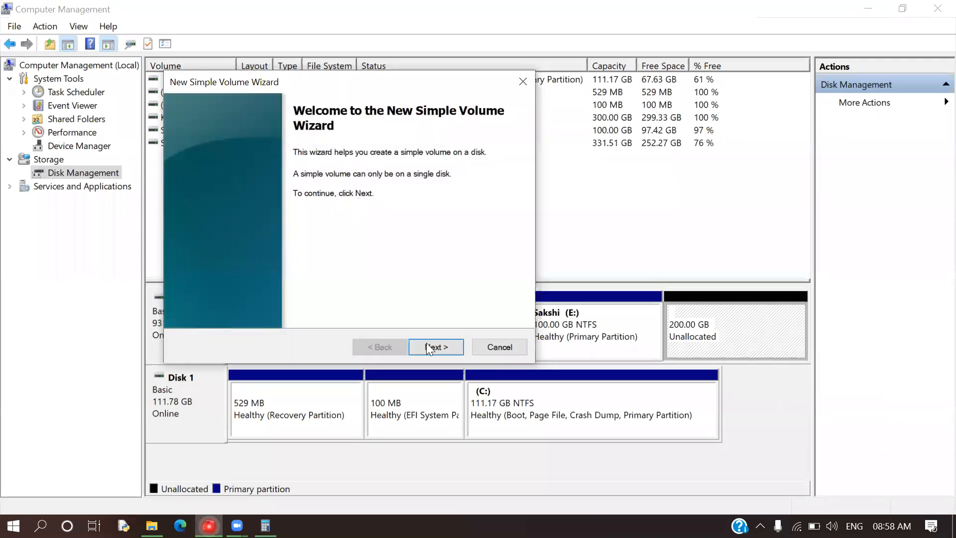
{"action": "left_click", "coordinate": [440, 347]}
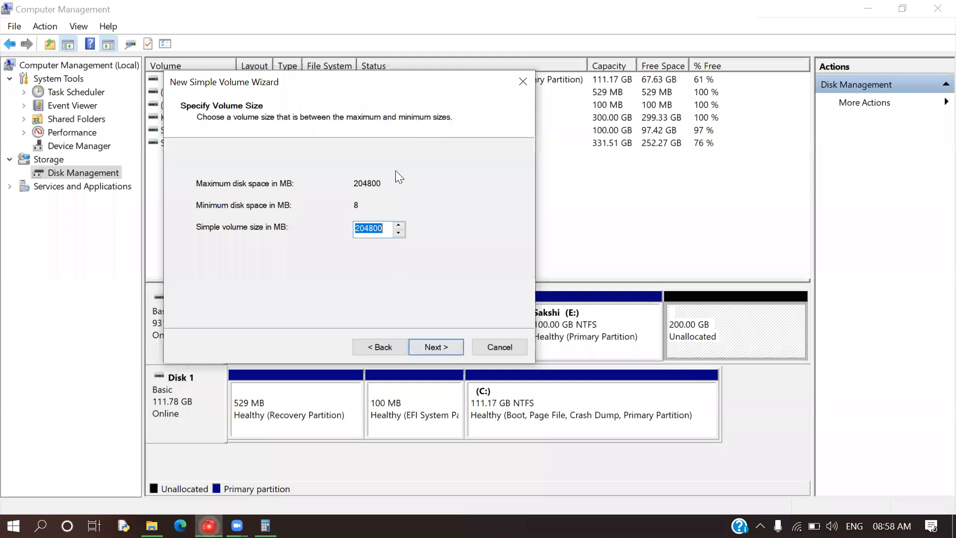
{"action": "left_click", "coordinate": [421, 349]}
Step: Assign drive letter U to the new simple volume
{"action": "left_click", "coordinate": [416, 185]}
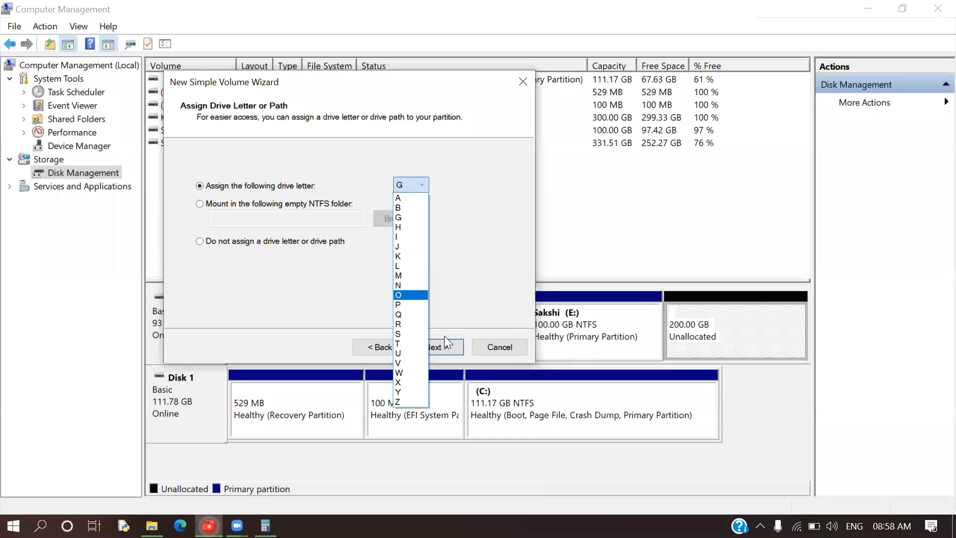
{"action": "left_click", "coordinate": [405, 350]}
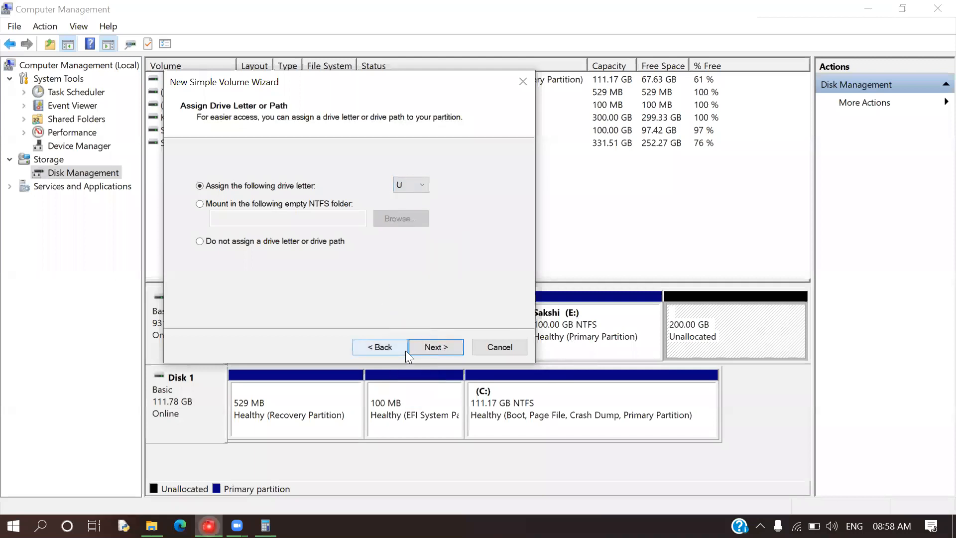
{"action": "left_click", "coordinate": [445, 346]}
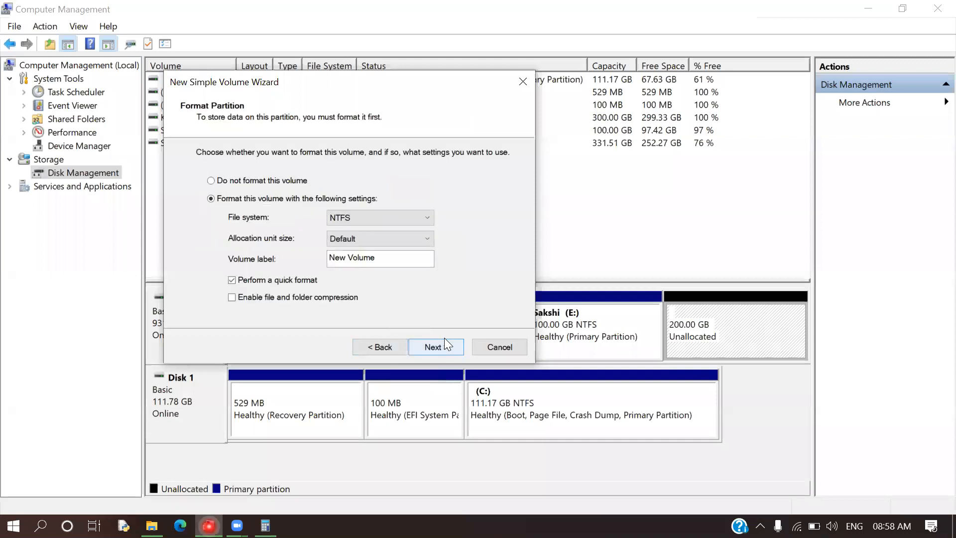
Step: Label the new volume MOVIES, finish creating it with a quick NTFS format, and close its folder window
{"action": "left_click_drag", "start_coordinate": [391, 259], "coordinate": [331, 265]}
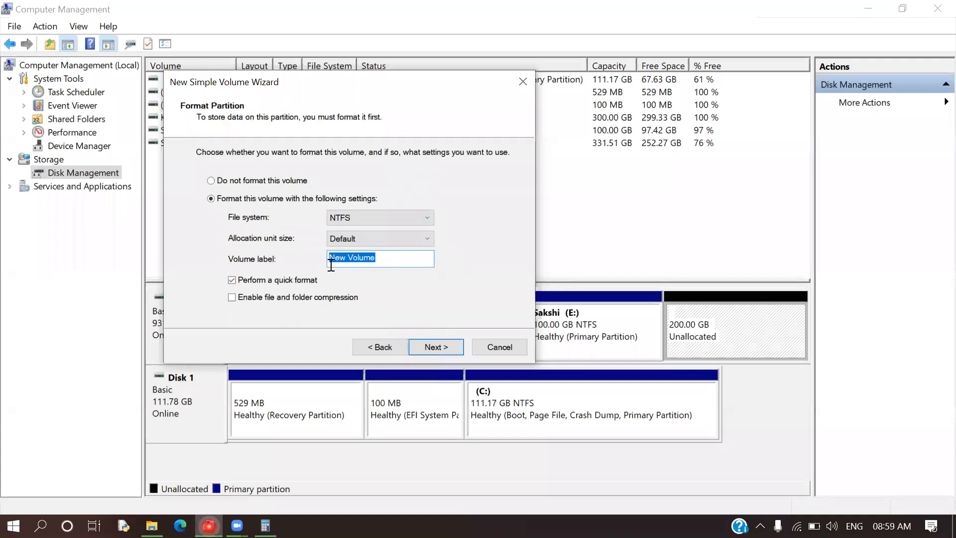
{"action": "type", "text": "MOVIES"}
{"action": "left_click", "coordinate": [451, 349]}
{"action": "left_click", "coordinate": [436, 347]}
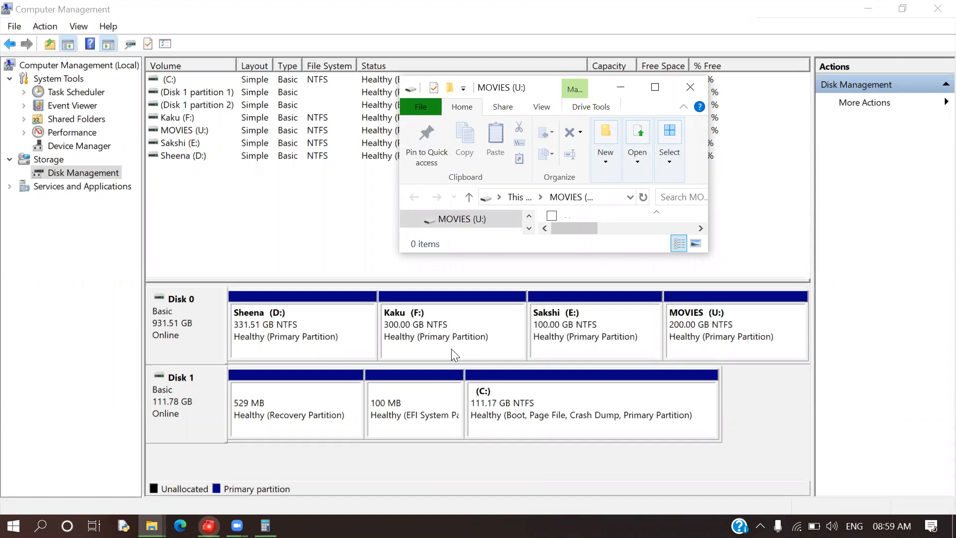
{"action": "left_click", "coordinate": [689, 87]}
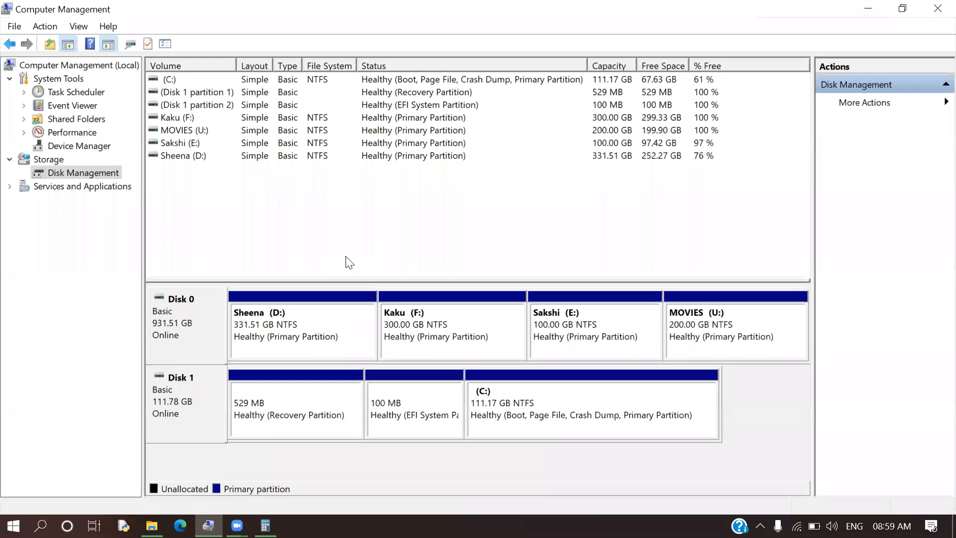
Step: Switch to File Explorer and refresh This PC to check for the MOVIES (U:) drive
{"action": "left_click", "coordinate": [301, 331]}
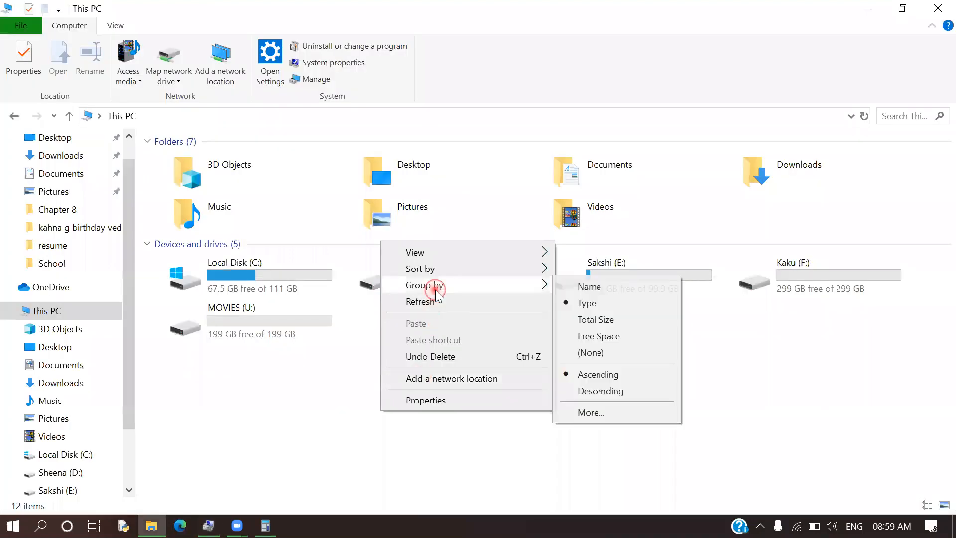
{"action": "left_click", "coordinate": [432, 300]}
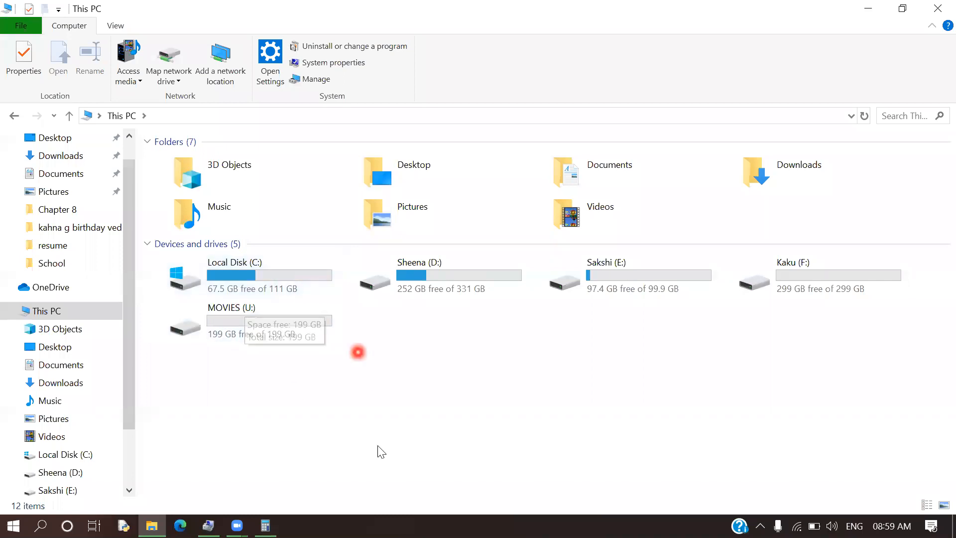
{"action": "left_click", "coordinate": [204, 526]}
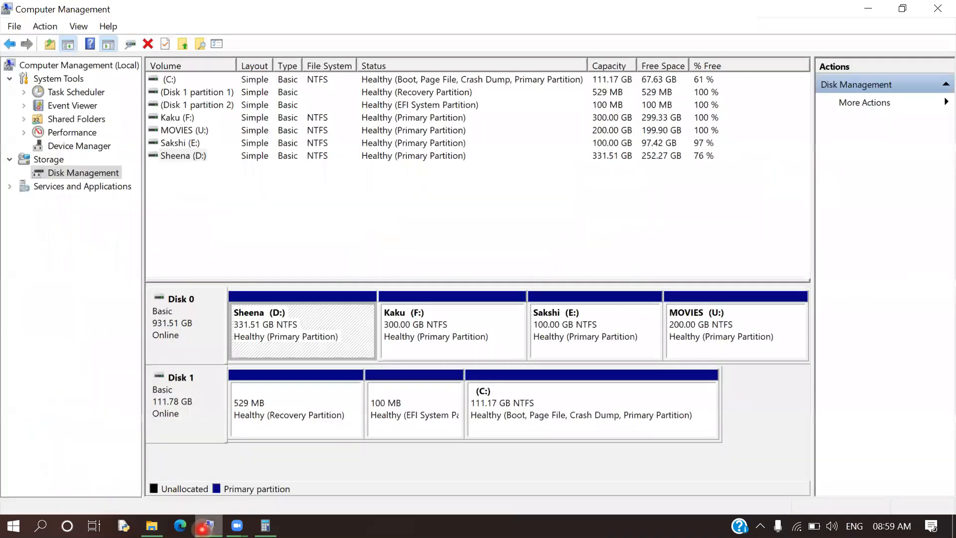
{"action": "right_click", "coordinate": [622, 323]}
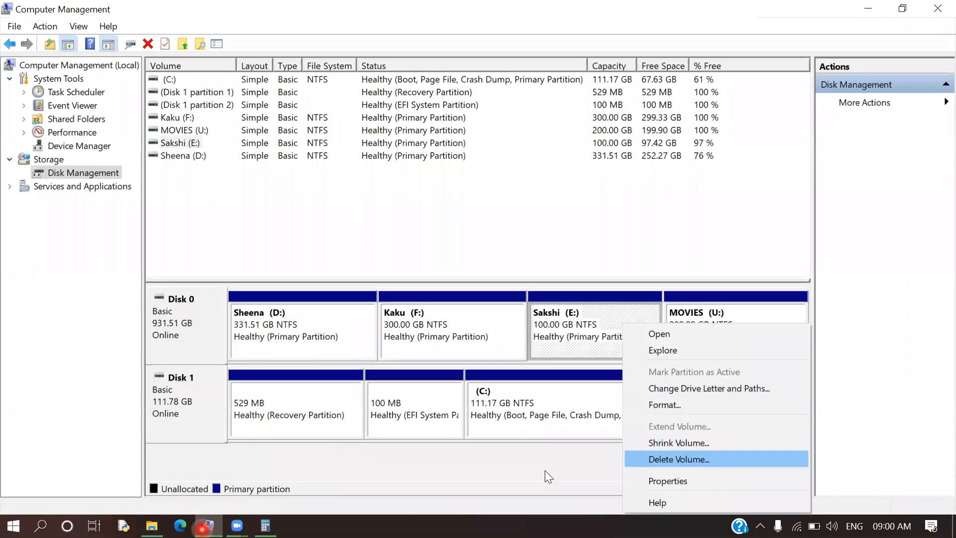
{"action": "left_click", "coordinate": [686, 261]}
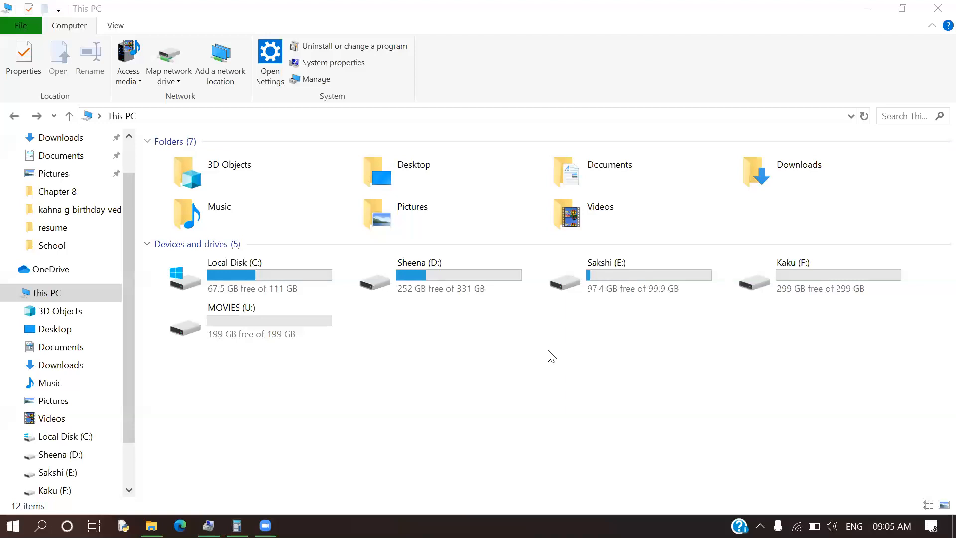
Step: Switch to Computer Management and delete the MOVIES (U:) volume on Disk 0
{"action": "mouse_move", "coordinate": [237, 525]}
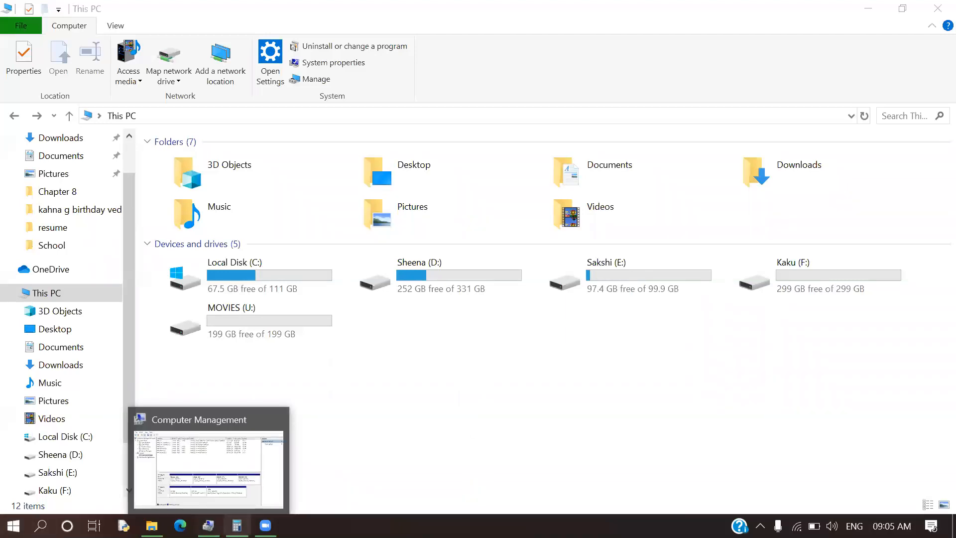
{"action": "left_click", "coordinate": [180, 525]}
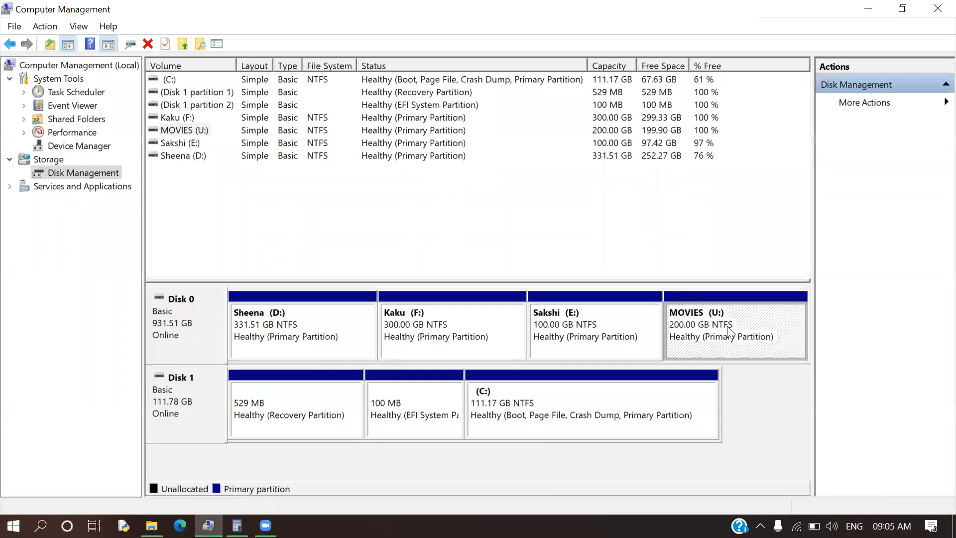
{"action": "right_click", "coordinate": [728, 330]}
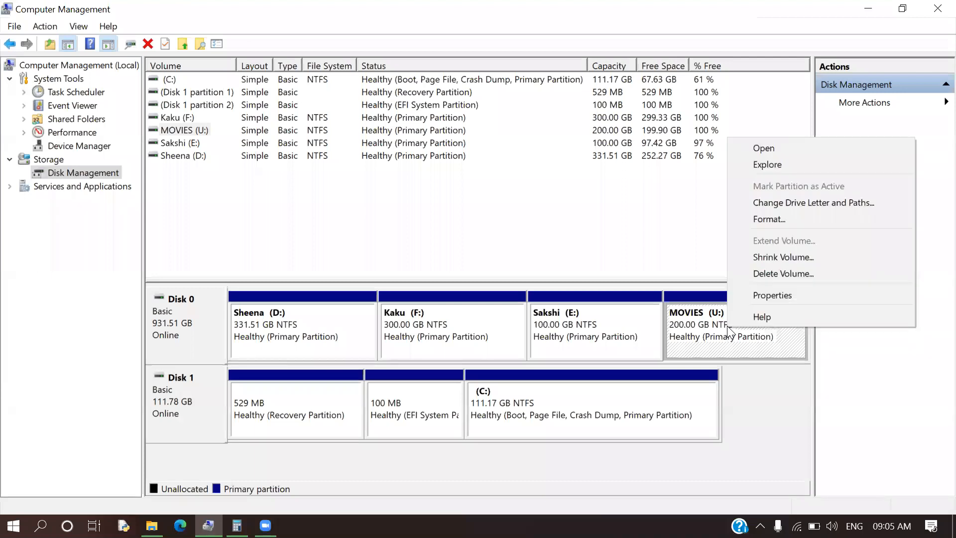
{"action": "left_click", "coordinate": [769, 279]}
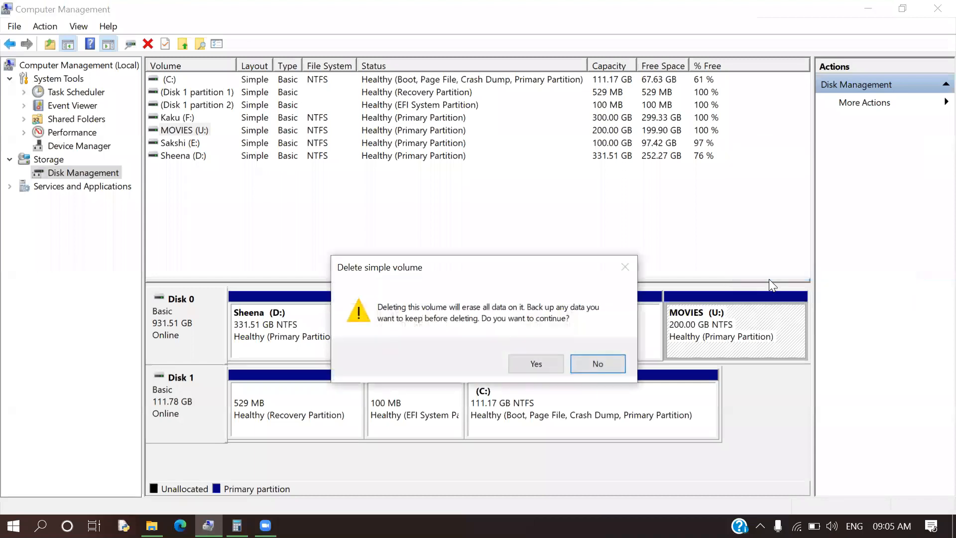
{"action": "left_click", "coordinate": [538, 364]}
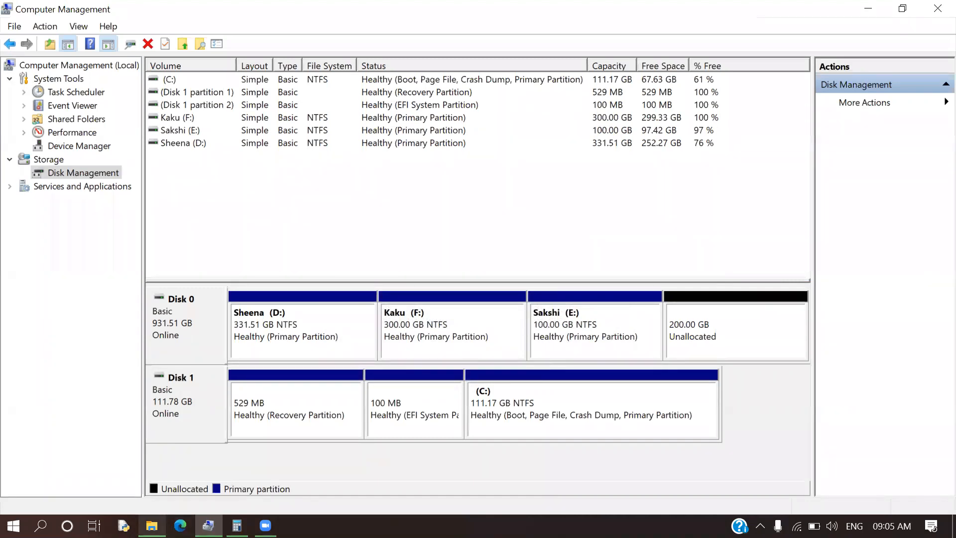
Step: Switch to File Explorer and refresh This PC to check the drives after the deletion
{"action": "left_click", "coordinate": [152, 525]}
{"action": "right_click", "coordinate": [351, 353]}
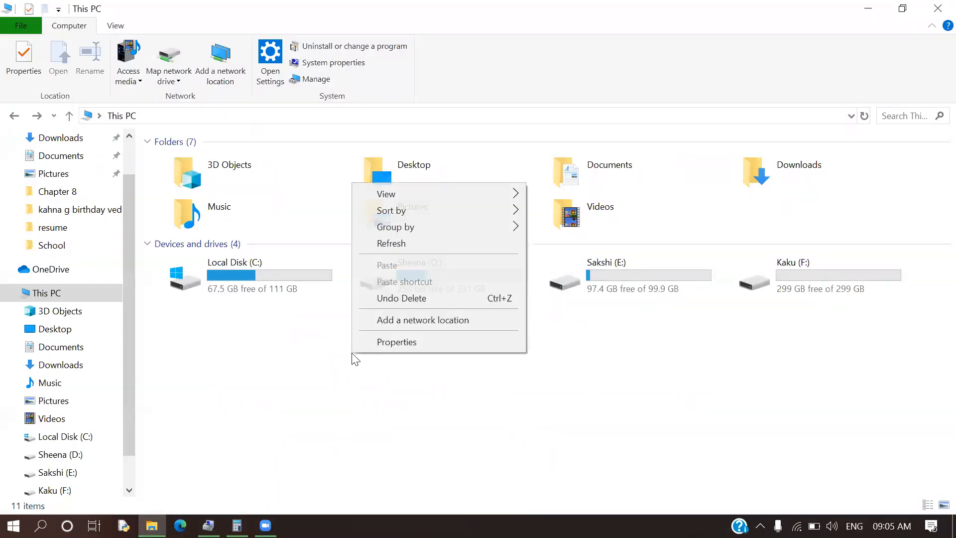
{"action": "left_click", "coordinate": [393, 244]}
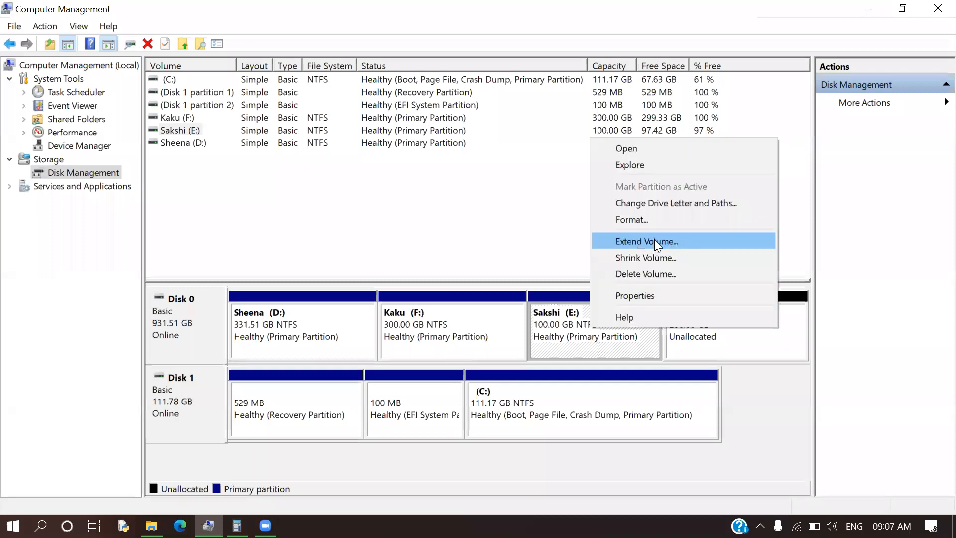
Step: Extend the E: volume on Disk 0 by 204800 MB, checking the amount against the Calculator result
{"action": "left_click", "coordinate": [681, 241]}
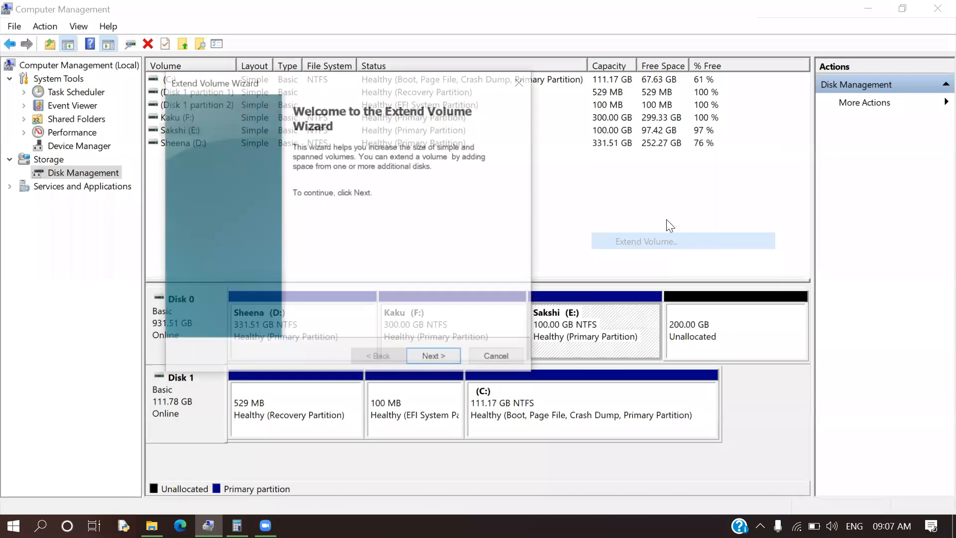
{"action": "left_click", "coordinate": [424, 355]}
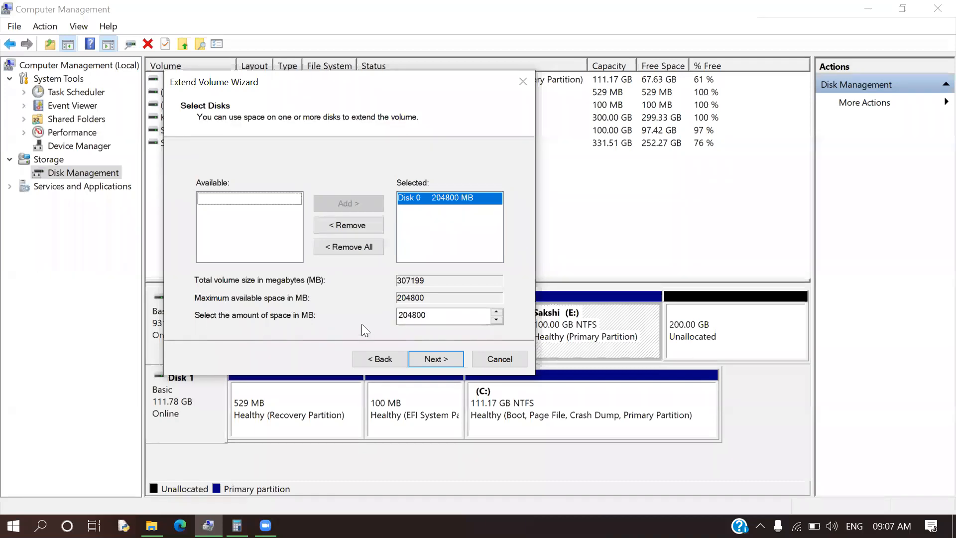
{"action": "double_click", "coordinate": [420, 315]}
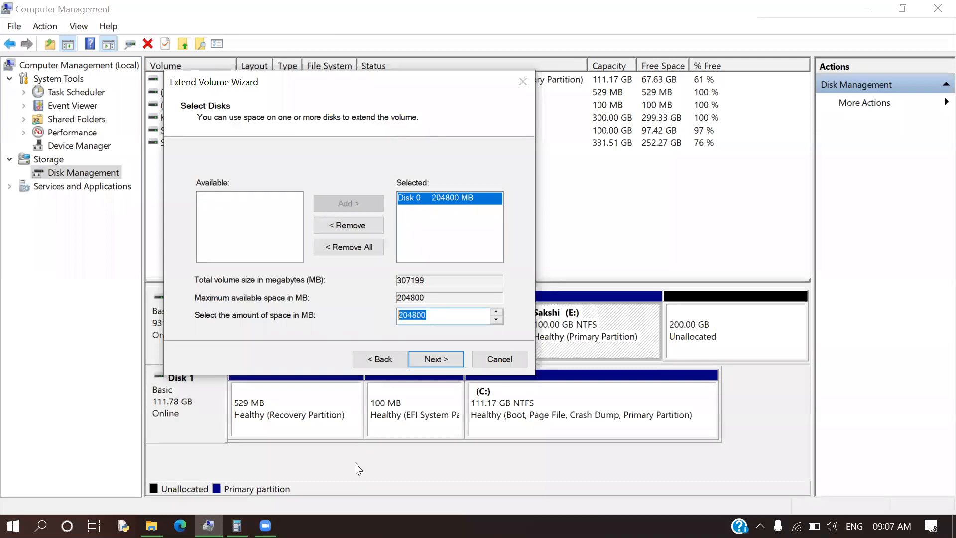
{"action": "key", "text": "alt+Tab"}
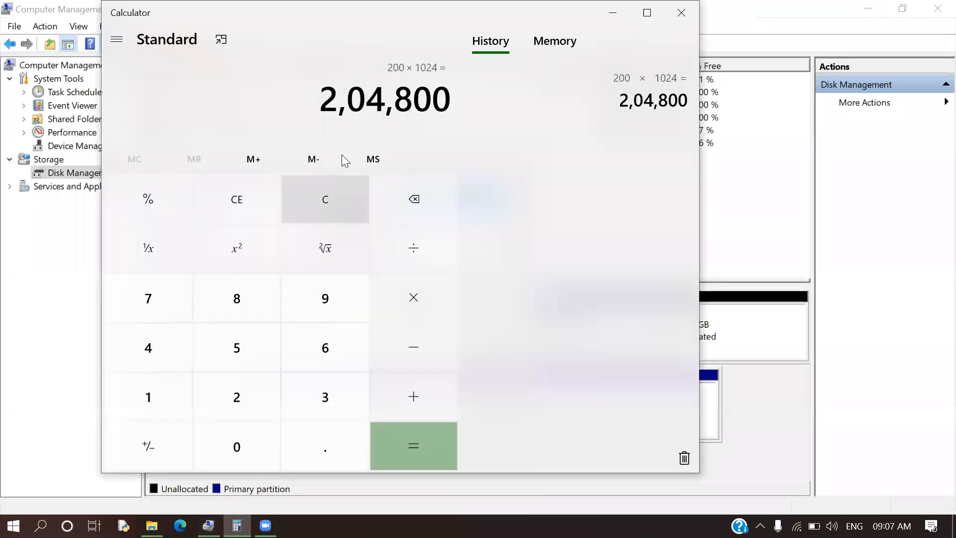
{"action": "key", "text": "alt+Tab"}
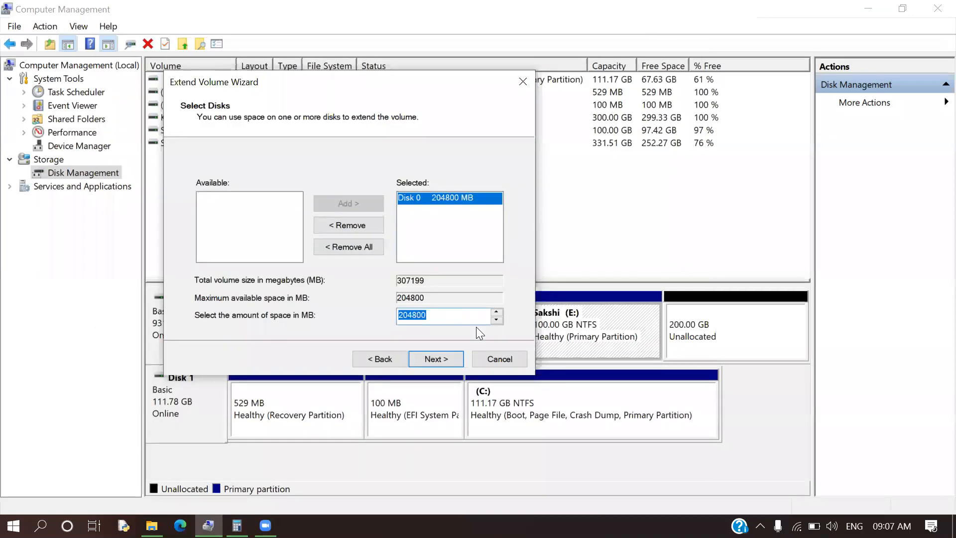
{"action": "left_click", "coordinate": [431, 358]}
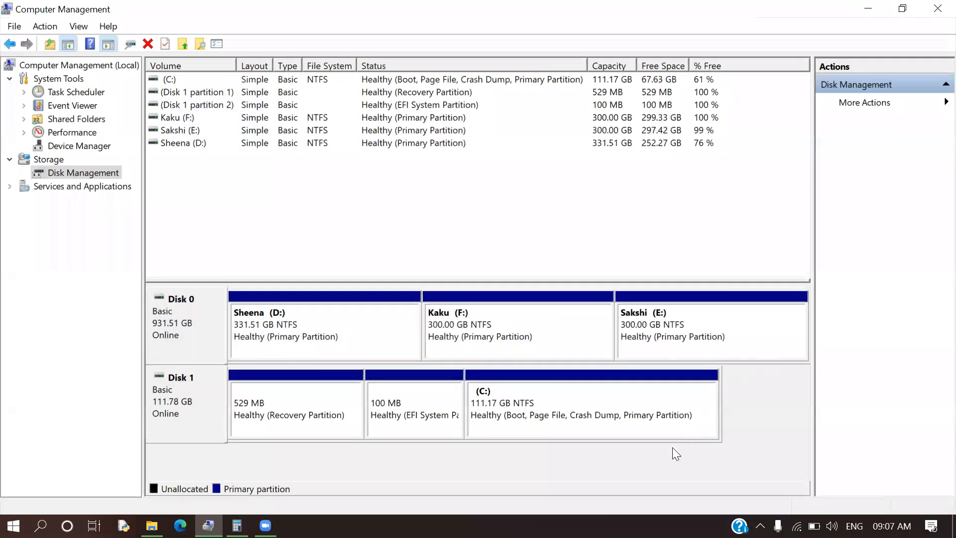
Step: Switch to File Explorer and refresh This PC to check the size of the extended E: drive
{"action": "left_click", "coordinate": [152, 526]}
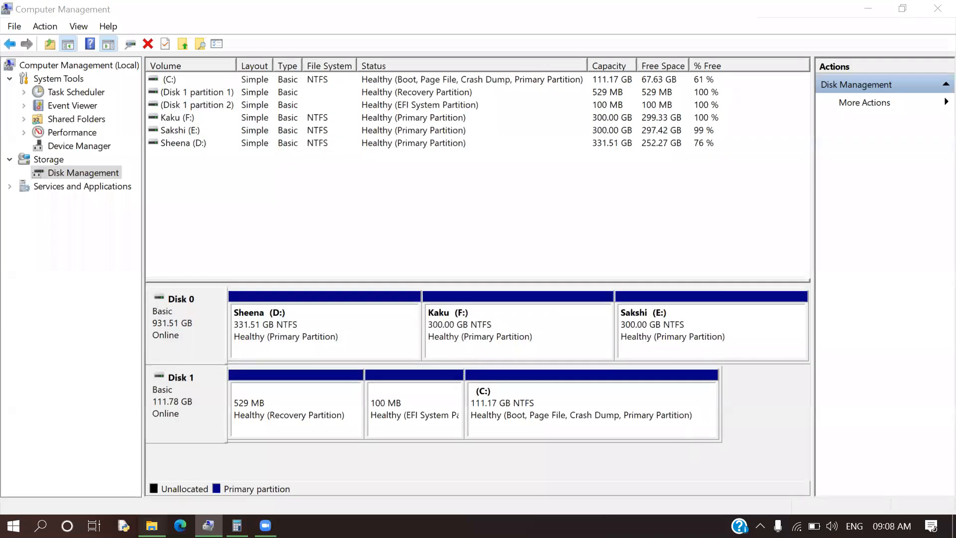
{"action": "right_click", "coordinate": [387, 369]}
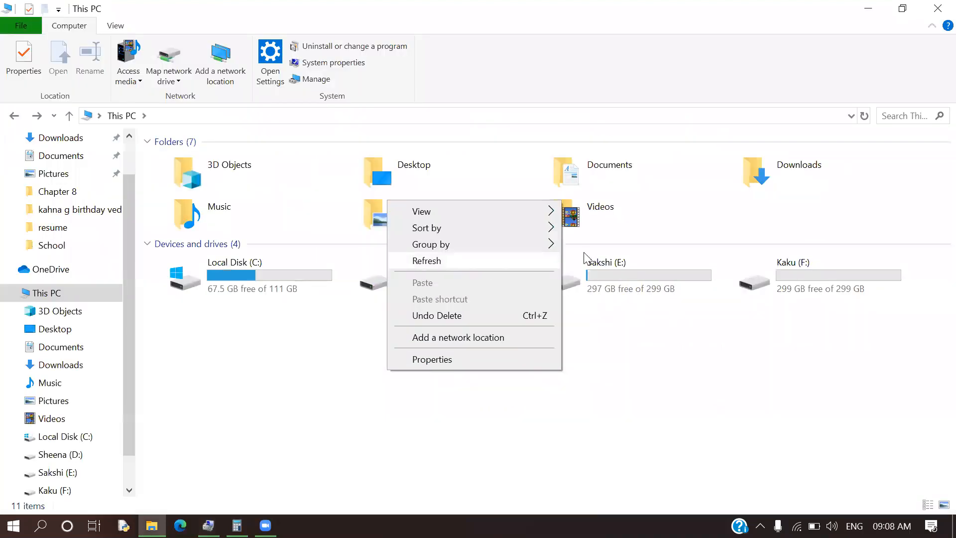
{"action": "left_click", "coordinate": [608, 274]}
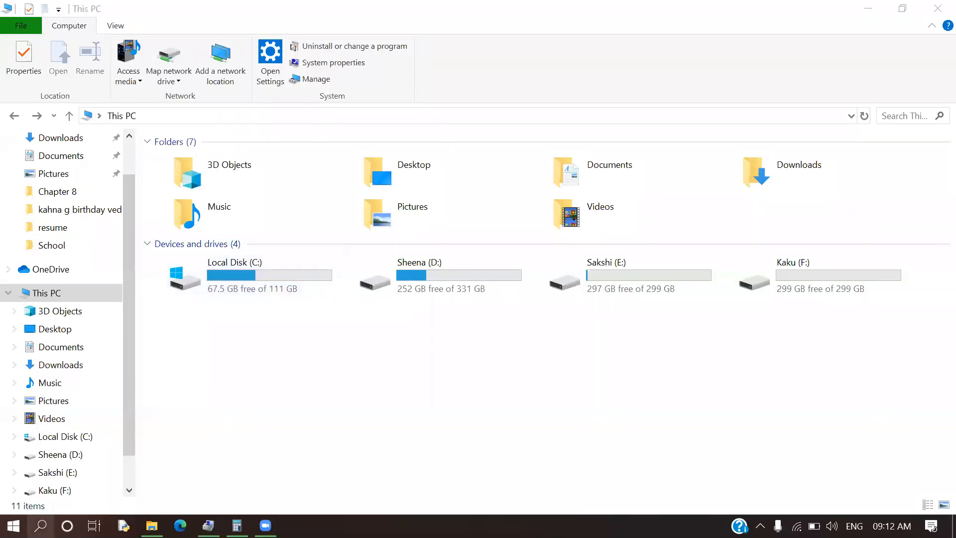
Step: Search Windows for RUN and open the Run dialog
{"action": "left_click", "coordinate": [41, 526]}
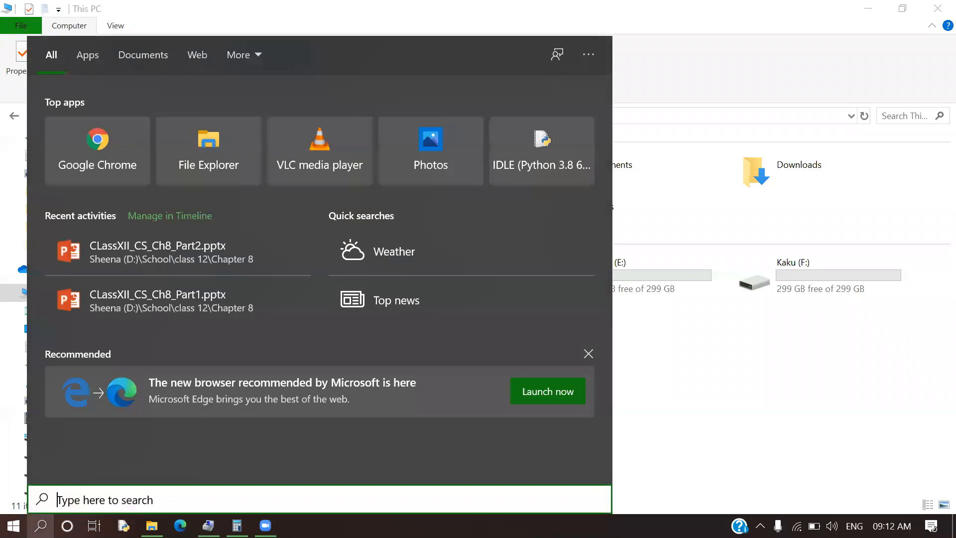
{"action": "type", "text": "RY"}
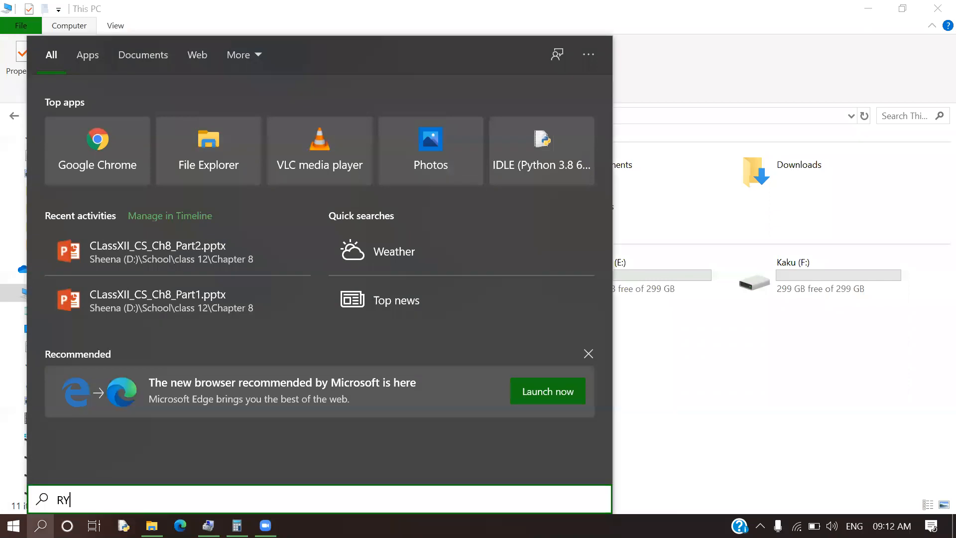
{"action": "key", "text": "BackSpace"}
{"action": "type", "text": "UN"}
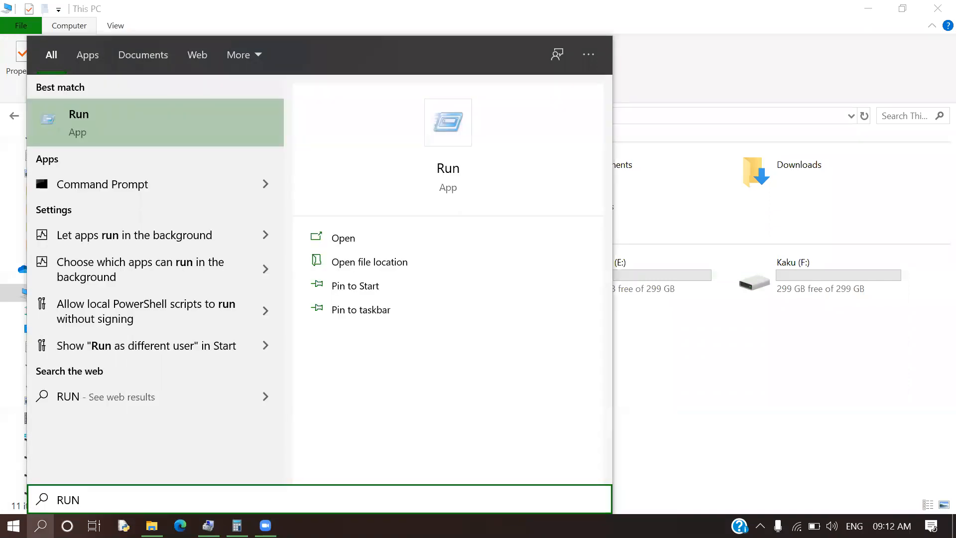
{"action": "key", "text": "Return"}
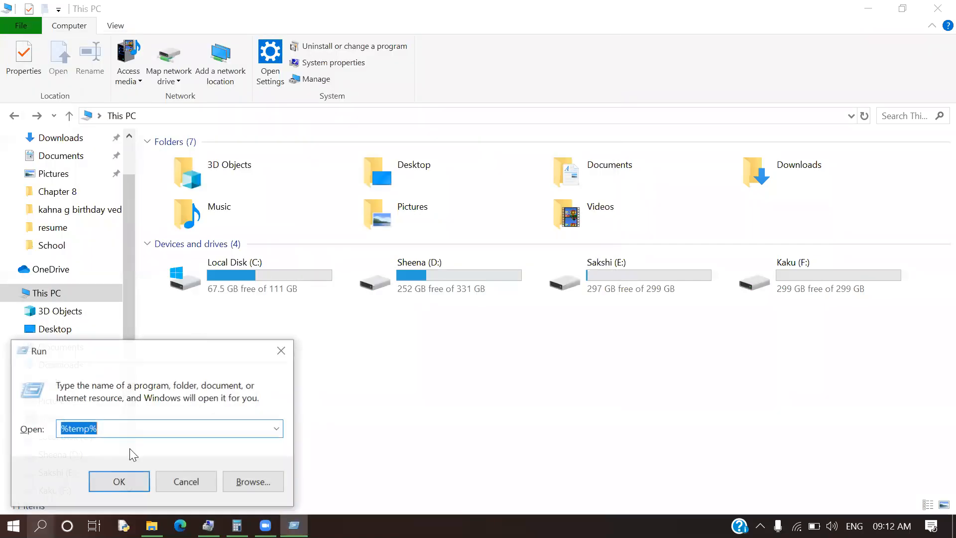
Step: Run %temp% to open the Temp folder and maximize its window
{"action": "key", "text": "BackSpace"}
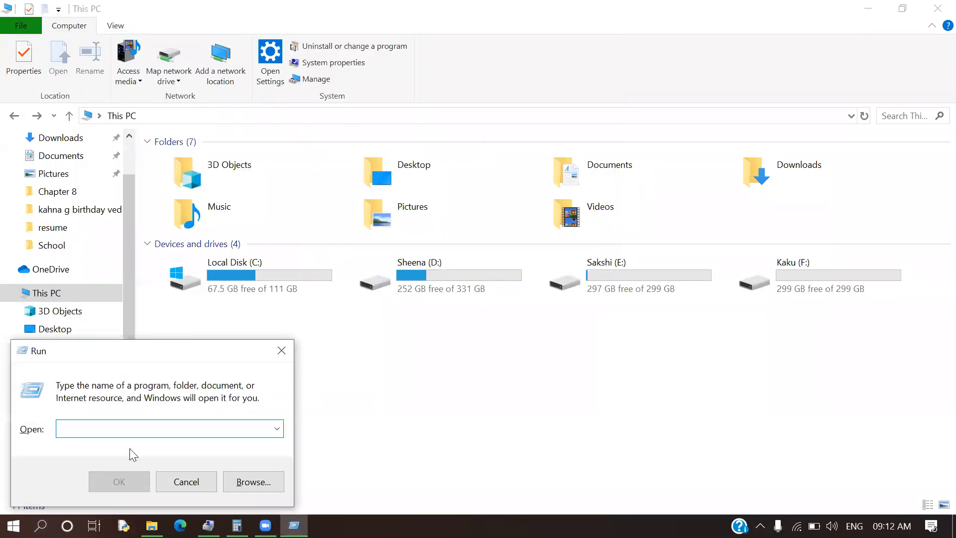
{"action": "type", "text": "%5"}
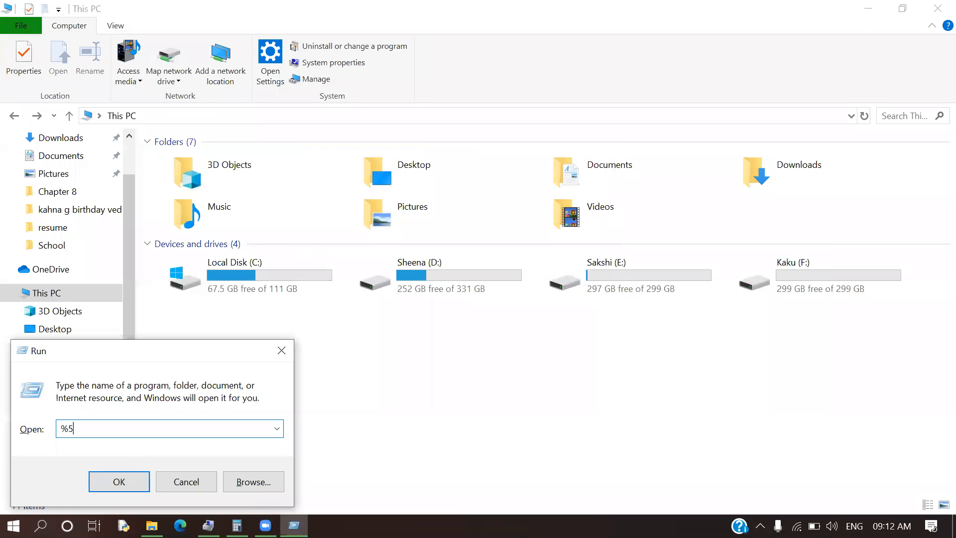
{"action": "key", "text": "BackSpace"}
{"action": "type", "text": "TEMP"}
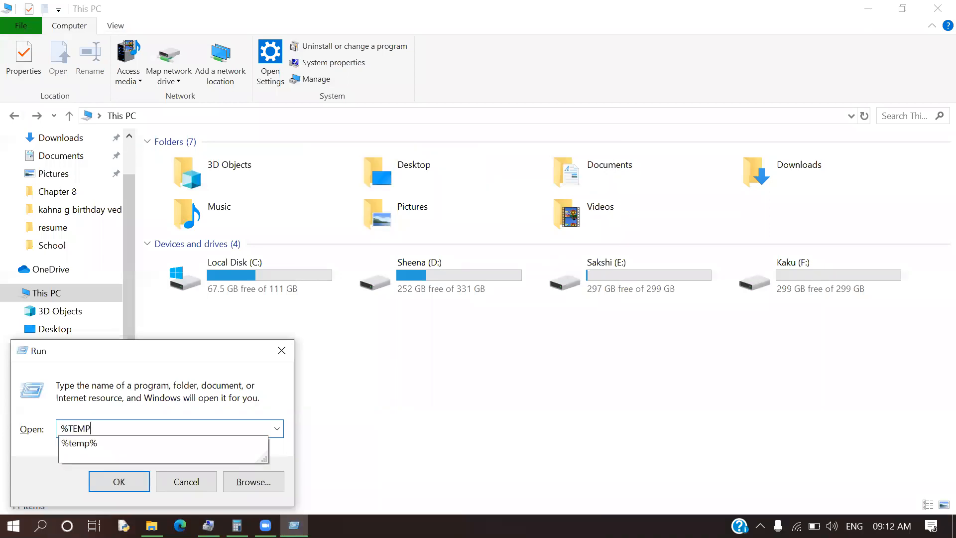
{"action": "key", "text": "BackSpace"}
{"action": "key", "text": "BackSpace"}
{"action": "key", "text": "BackSpace"}
{"action": "key", "text": "BackSpace"}
{"action": "type", "text": "tem"}
{"action": "left_click", "coordinate": [122, 444]}
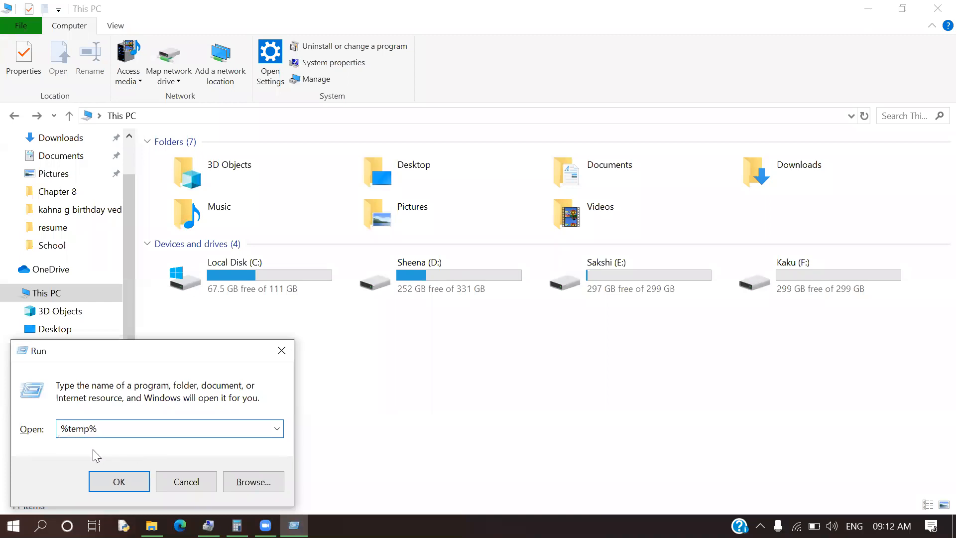
{"action": "left_click", "coordinate": [128, 489]}
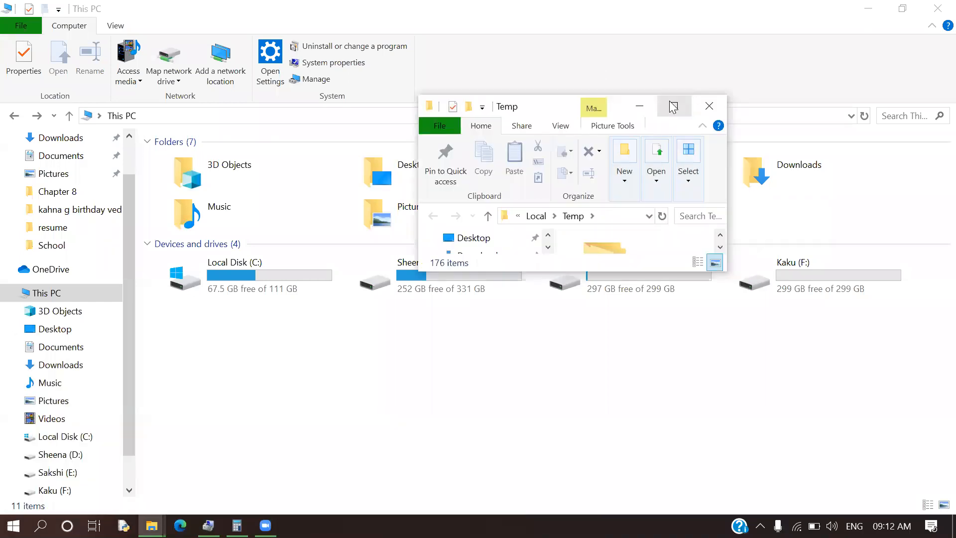
{"action": "left_click", "coordinate": [673, 107]}
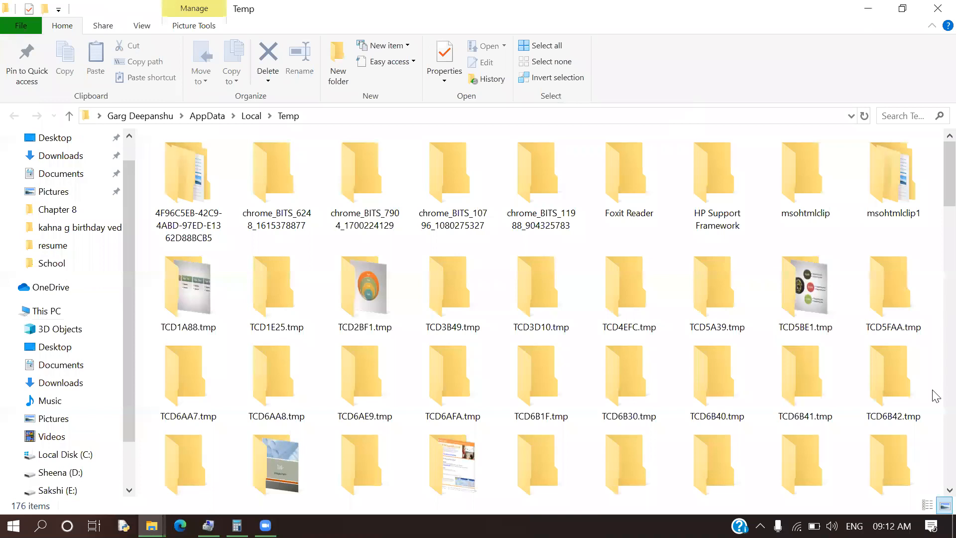
Step: Permanently delete all items in the Temp folder, skipping the in-use file and the protected folder, and close the window
{"action": "key", "text": "ctrl+a"}
{"action": "scroll", "coordinate": [934, 395], "scroll_direction": "down", "scroll_amount": 10}
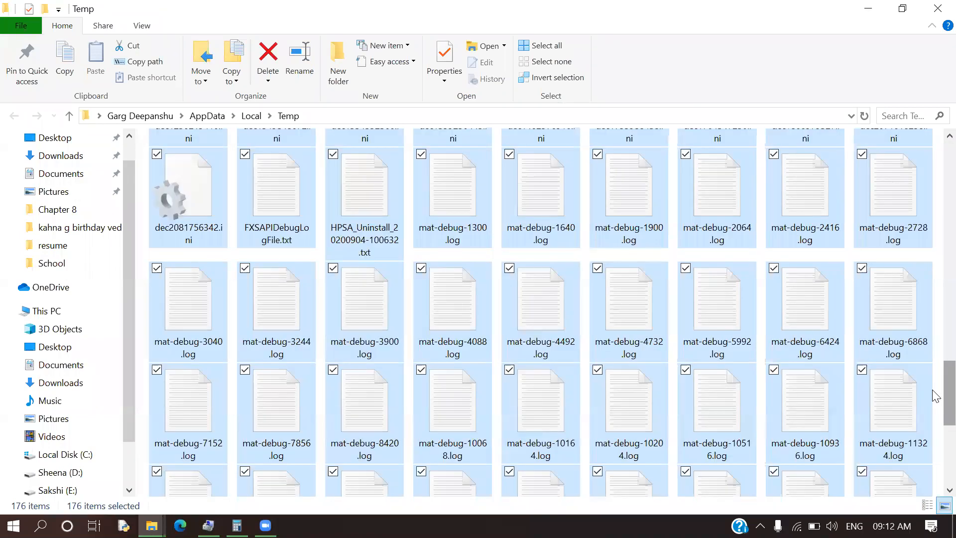
{"action": "key", "text": "shift+Delete"}
{"action": "left_click", "coordinate": [543, 276]}
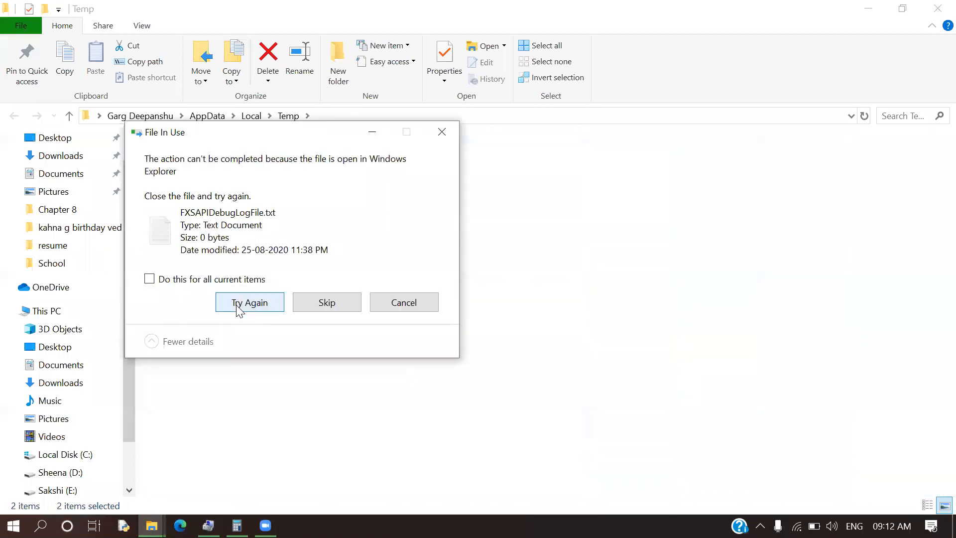
{"action": "left_click", "coordinate": [336, 303]}
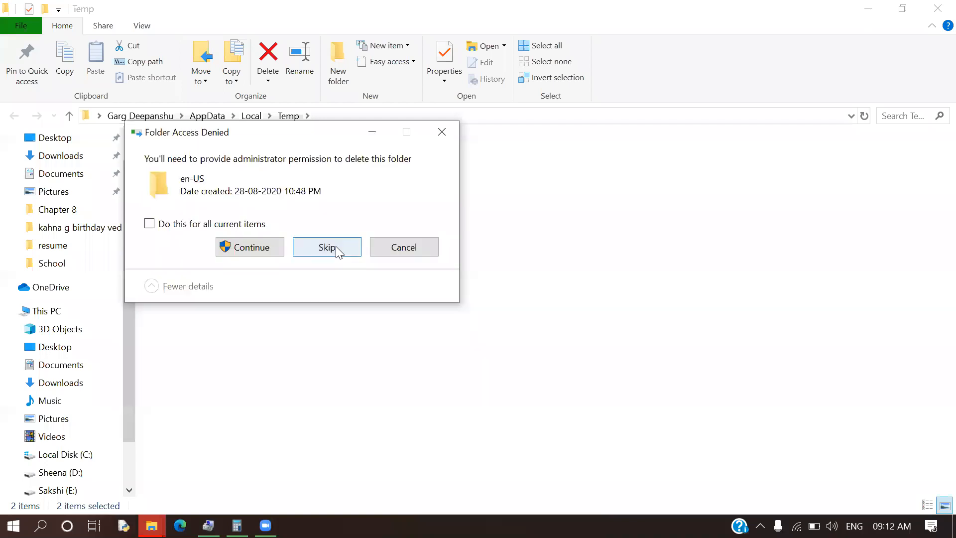
{"action": "left_click", "coordinate": [336, 246]}
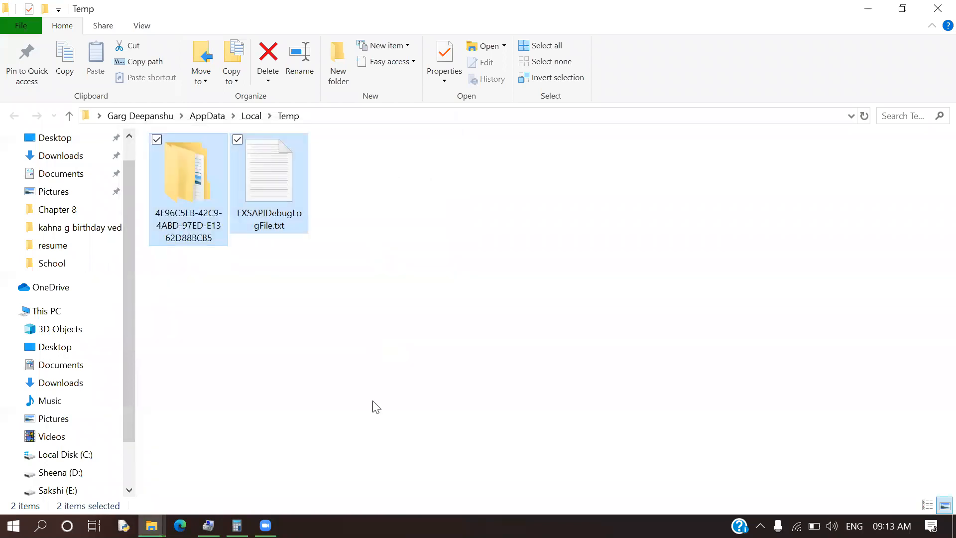
{"action": "left_click", "coordinate": [936, 8]}
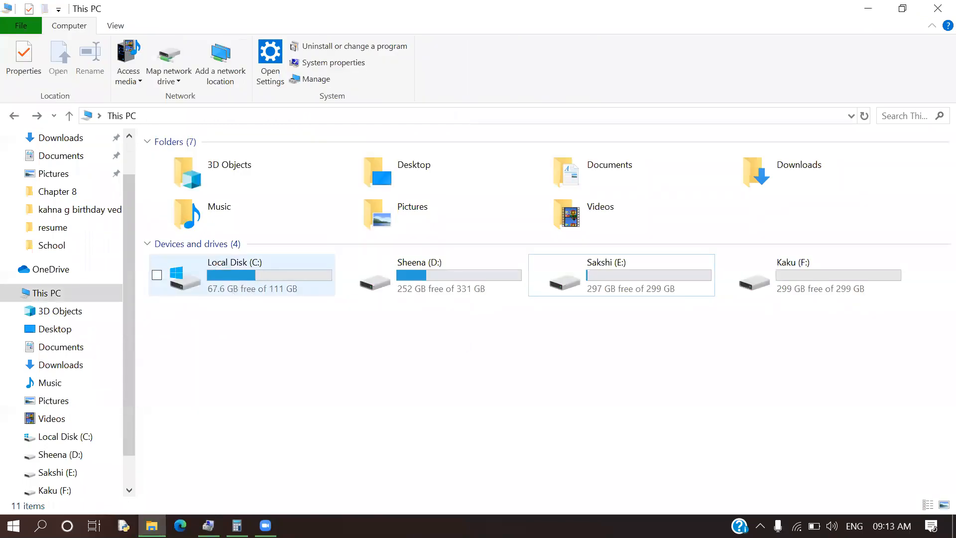
Step: Minimize This PC, open Task Manager from the taskbar to examine the running apps and background processes, and close it
{"action": "left_click", "coordinate": [869, 9]}
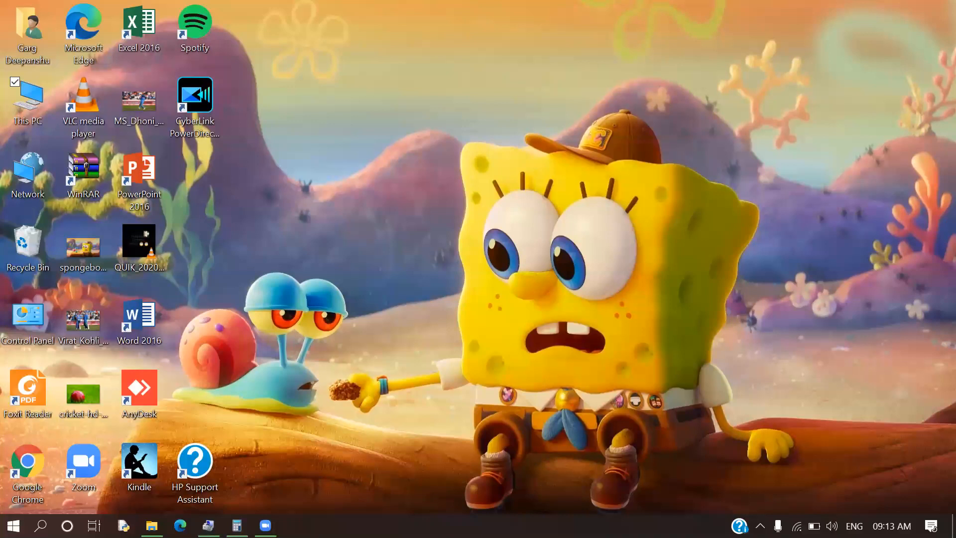
{"action": "right_click", "coordinate": [548, 525]}
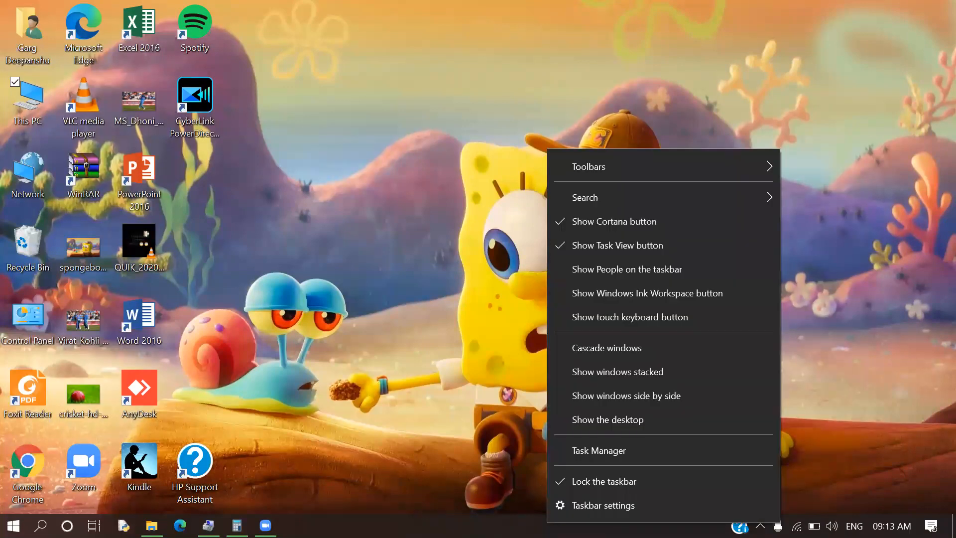
{"action": "left_click", "coordinate": [609, 449]}
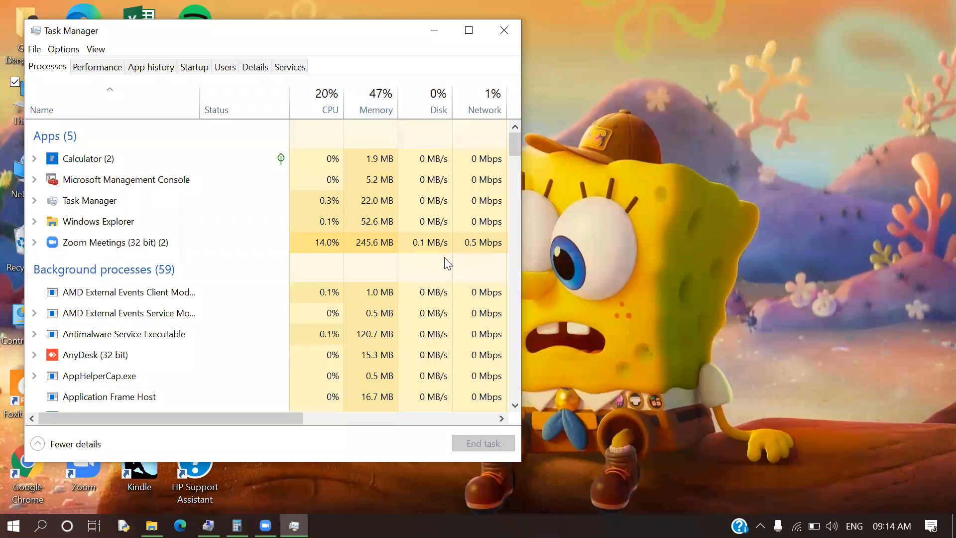
{"action": "left_click", "coordinate": [504, 30]}
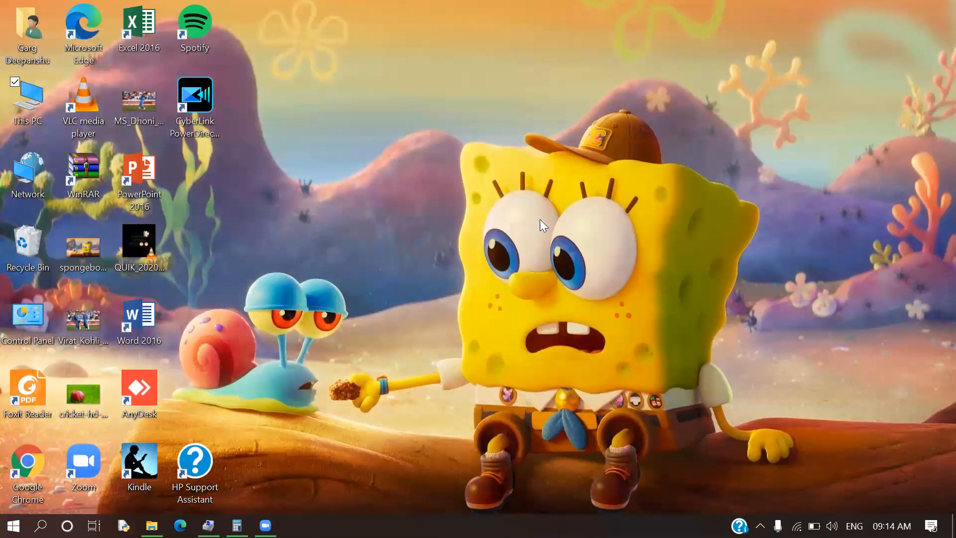
Step: Open the Recycle Bin from the desktop, permanently delete all of its items, and close the window
{"action": "left_click", "coordinate": [20, 249]}
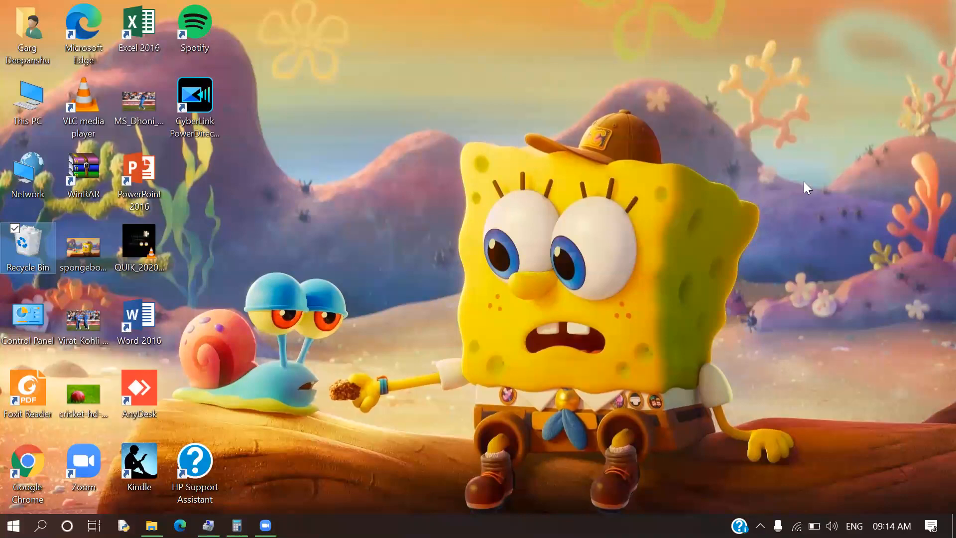
{"action": "key", "text": "Return"}
{"action": "key", "text": "ctrl+a"}
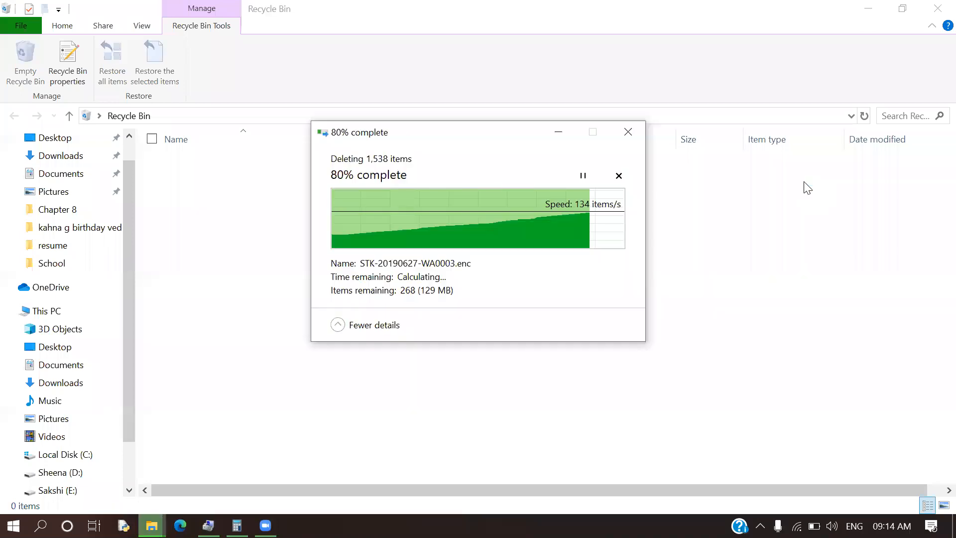
{"action": "left_click", "coordinate": [936, 7]}
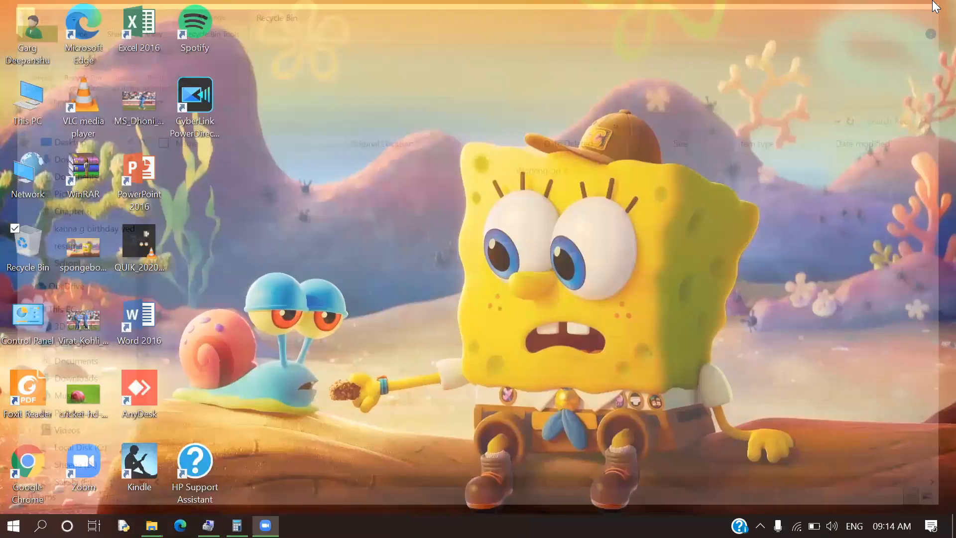